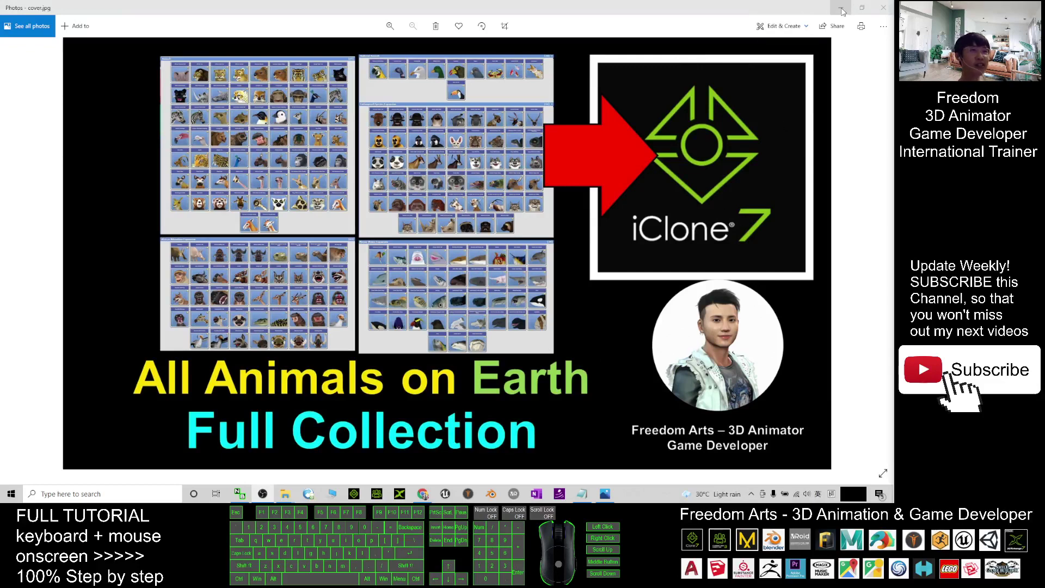
Minimize the cover image and find the download link for all animal 3D models in the Notepad notes
left_click(841, 8)
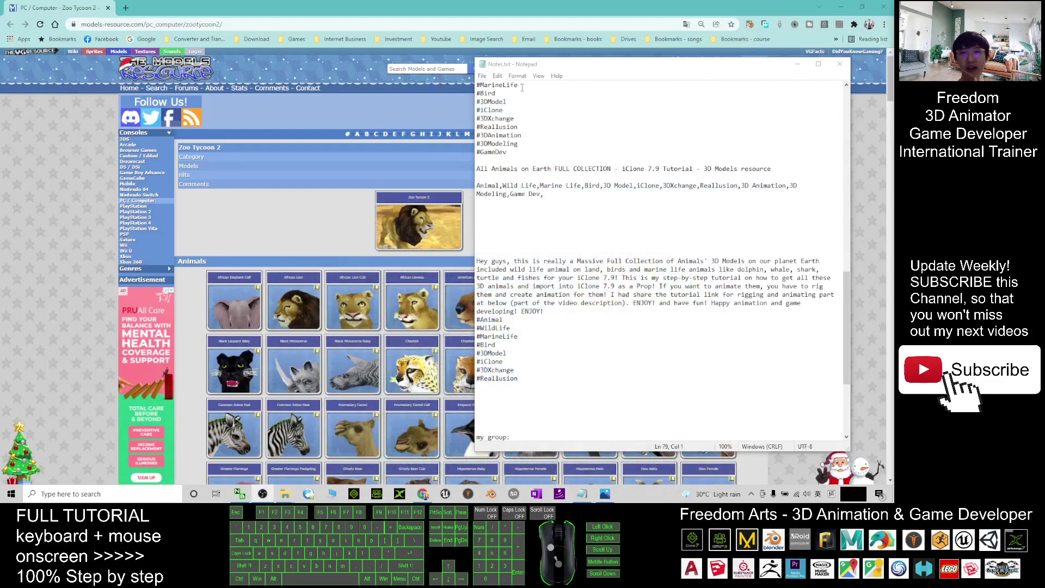
left_click_drag(545, 67, 479, 65)
scroll(503, 189, "up", 17)
scroll(505, 190, "up", 6)
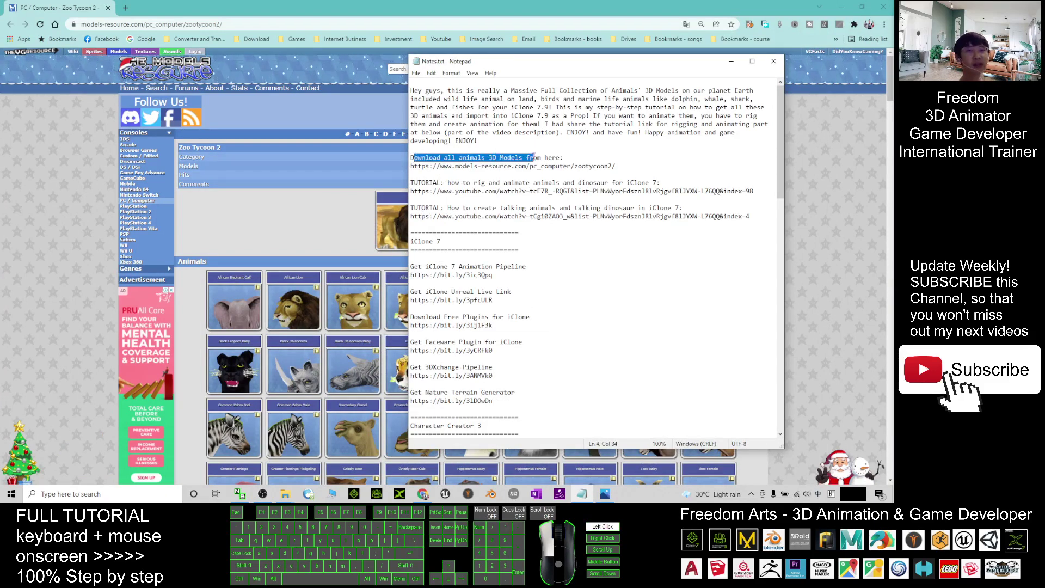
left_click_drag(414, 166, 556, 172)
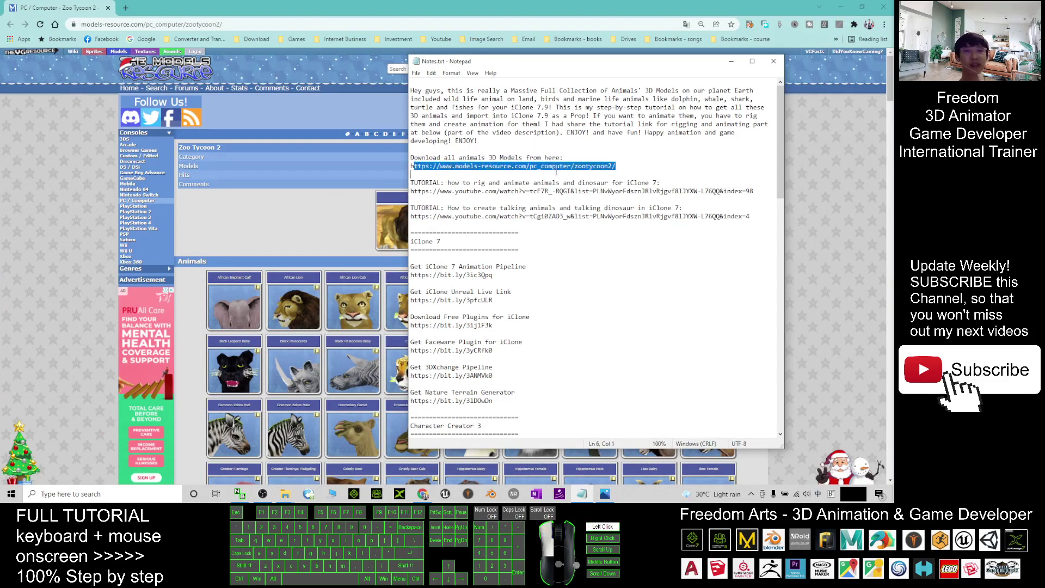
Switch to Chrome and look through the Zoo Tycoon 2 model sections on The Models Resource, from Animals to Marine Mania Expansion
left_click(273, 4)
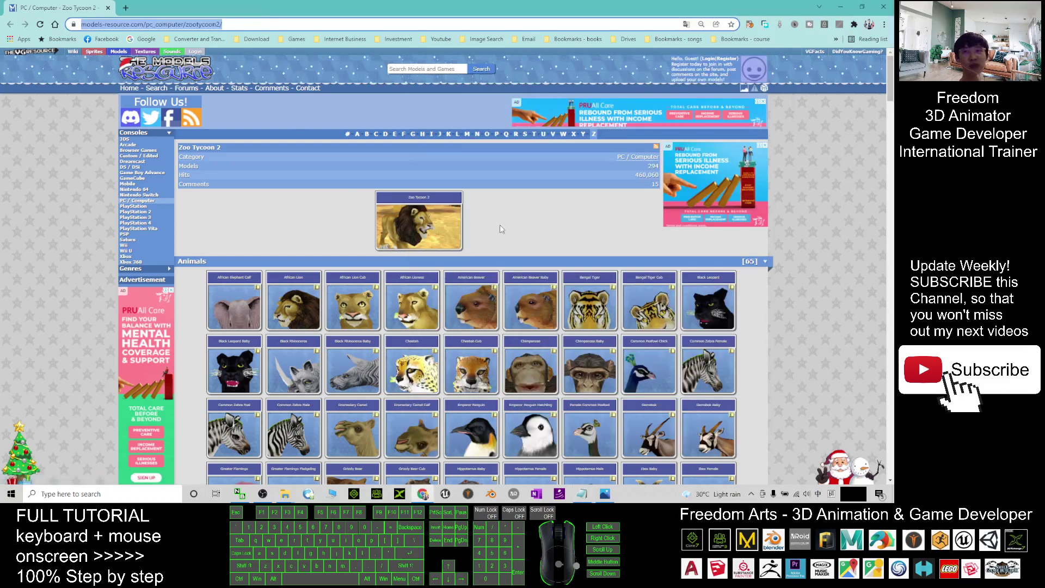
scroll(473, 231, "down", 3)
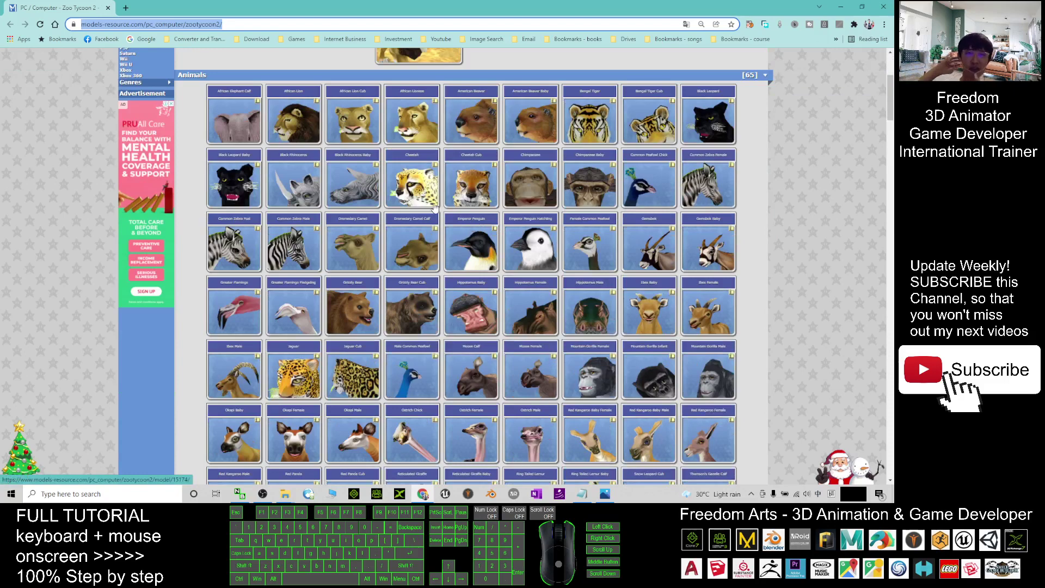
scroll(435, 208, "up", 3)
scroll(514, 233, "down", 5)
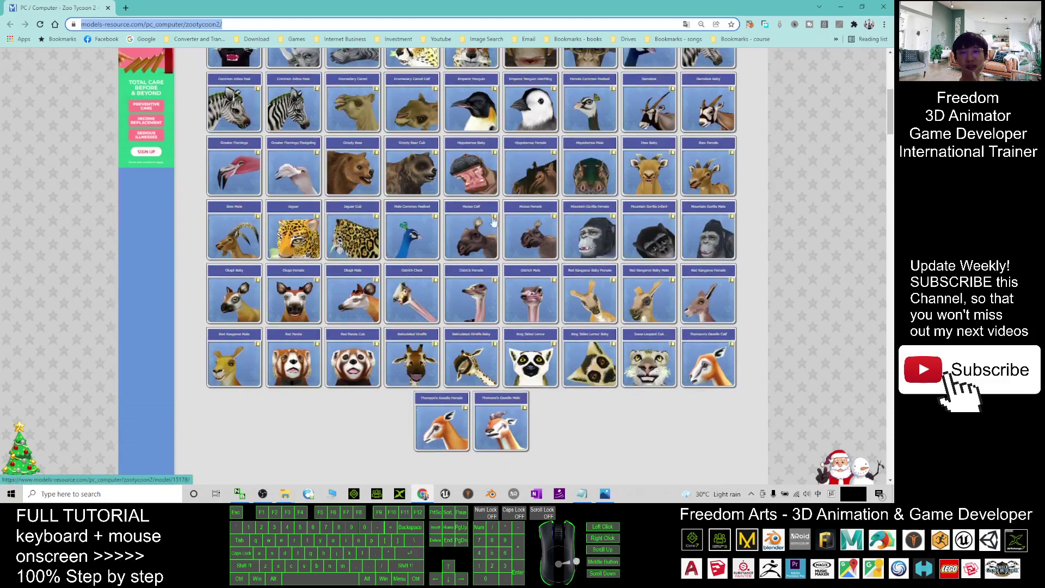
scroll(572, 257, "down", 6)
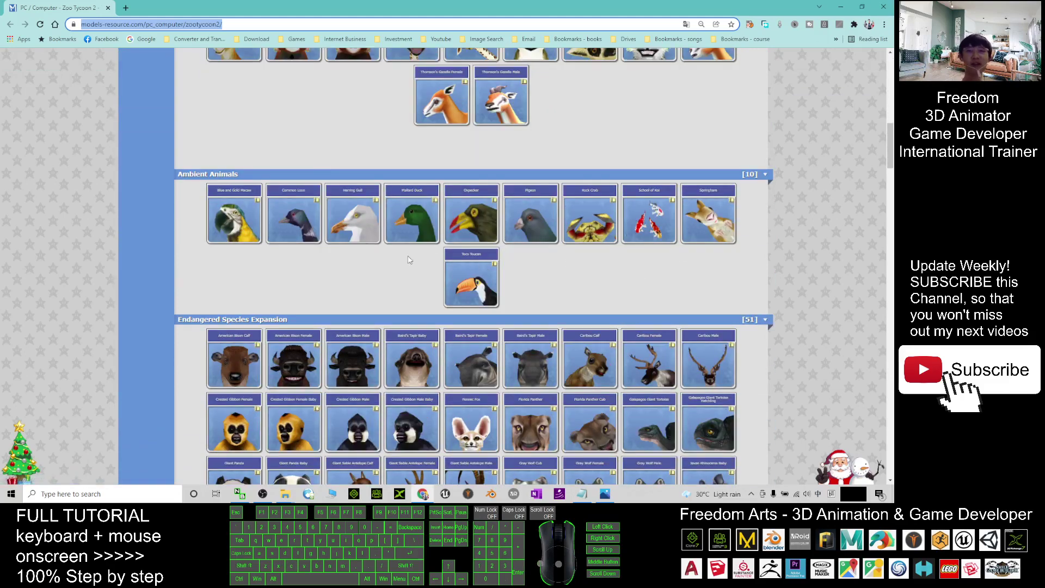
scroll(293, 255, "down", 2)
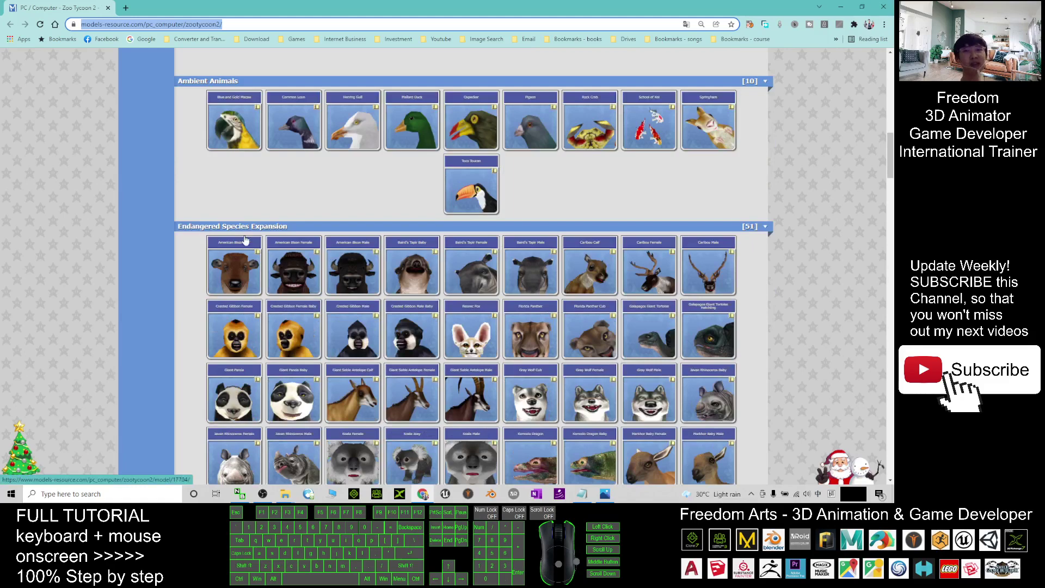
scroll(614, 293, "down", 3)
scroll(614, 256, "down", 3)
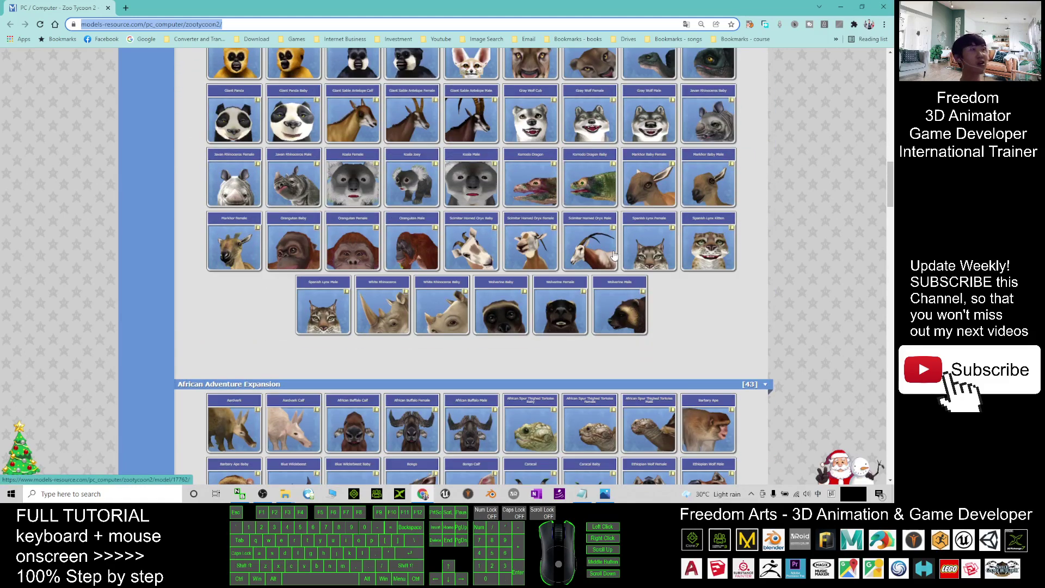
scroll(614, 255, "down", 4)
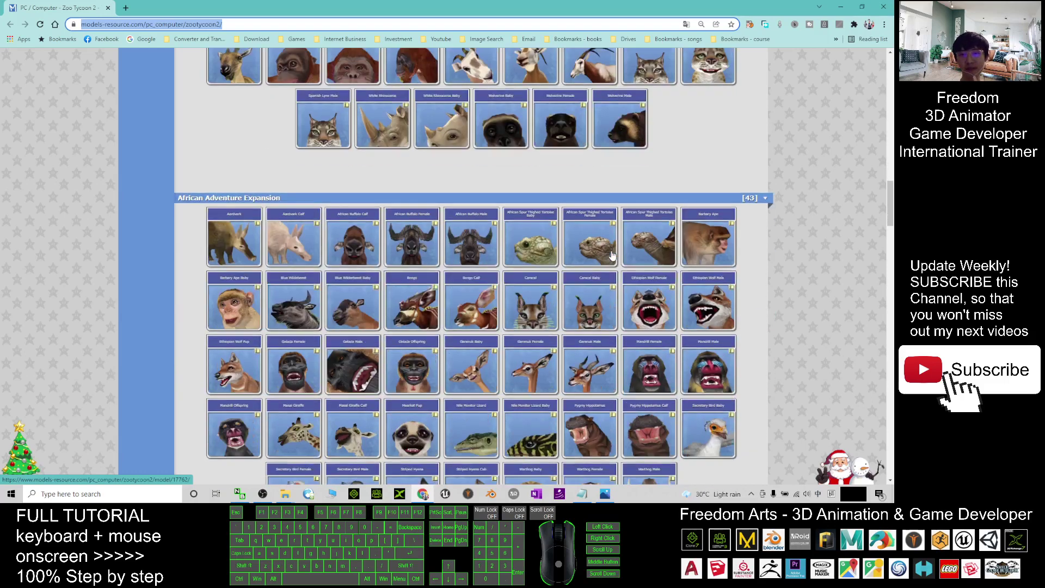
scroll(268, 234, "down", 4)
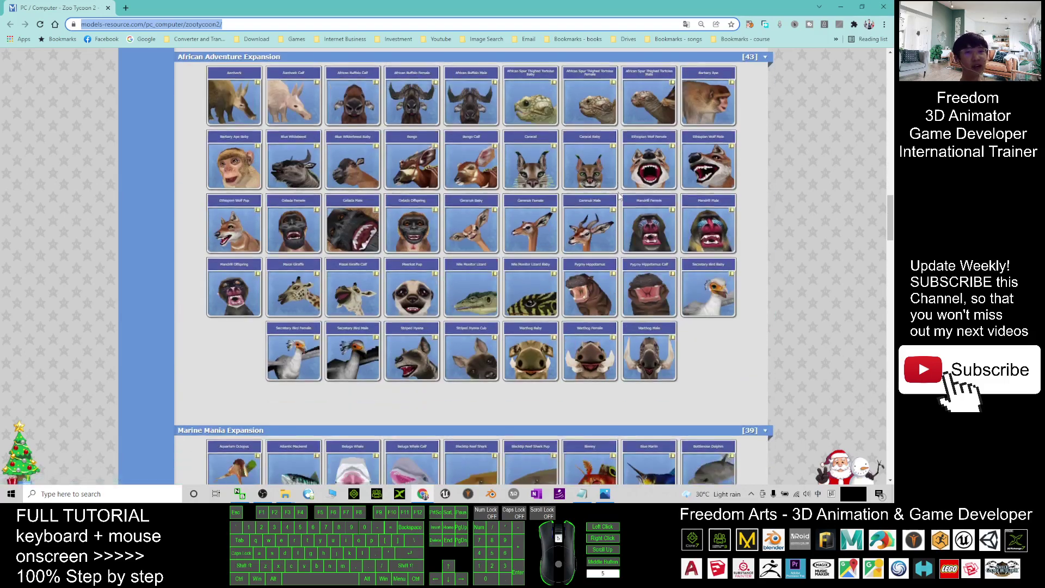
scroll(617, 197, "down", 9)
scroll(338, 164, "up", 2)
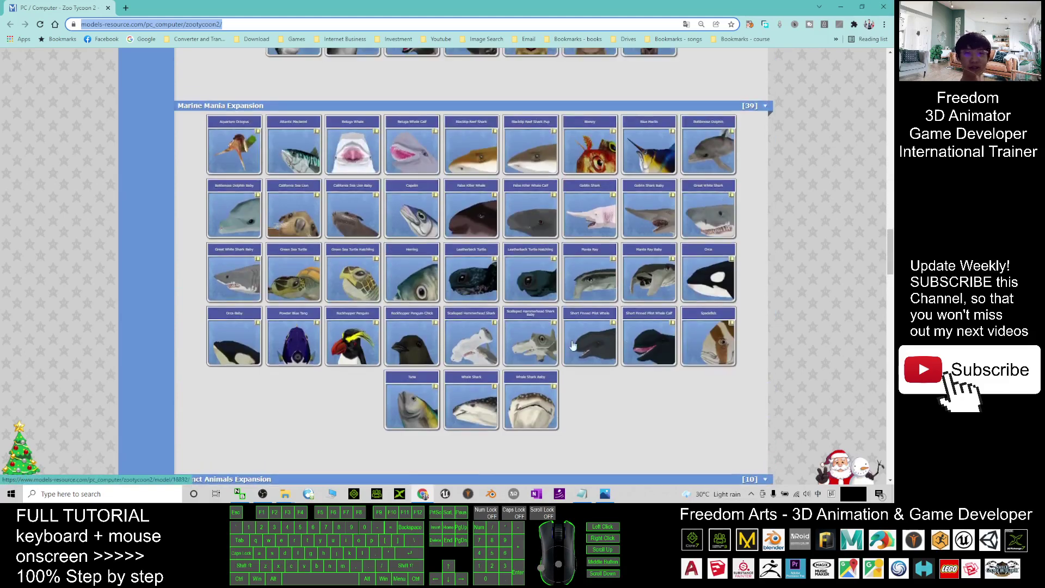
scroll(759, 166, "down", 6)
scroll(752, 176, "up", 7)
scroll(741, 178, "up", 15)
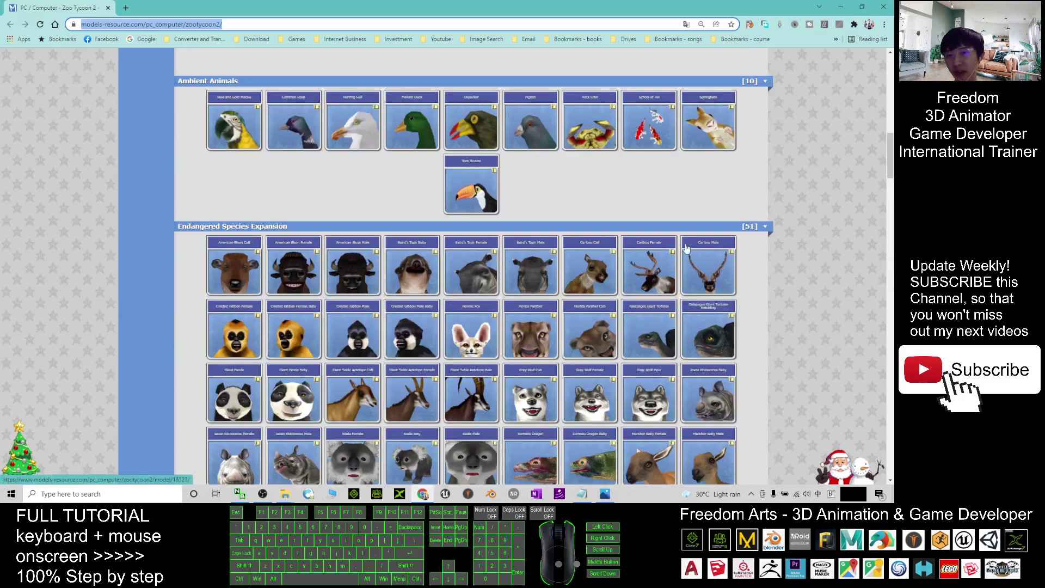
scroll(653, 250, "up", 5)
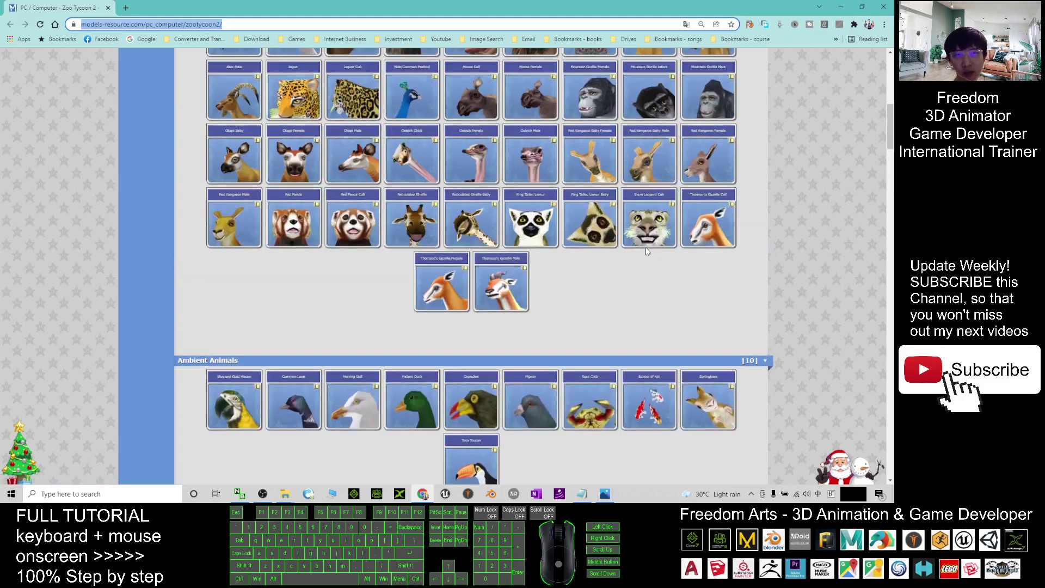
scroll(571, 281, "up", 2)
scroll(677, 338, "up", 3)
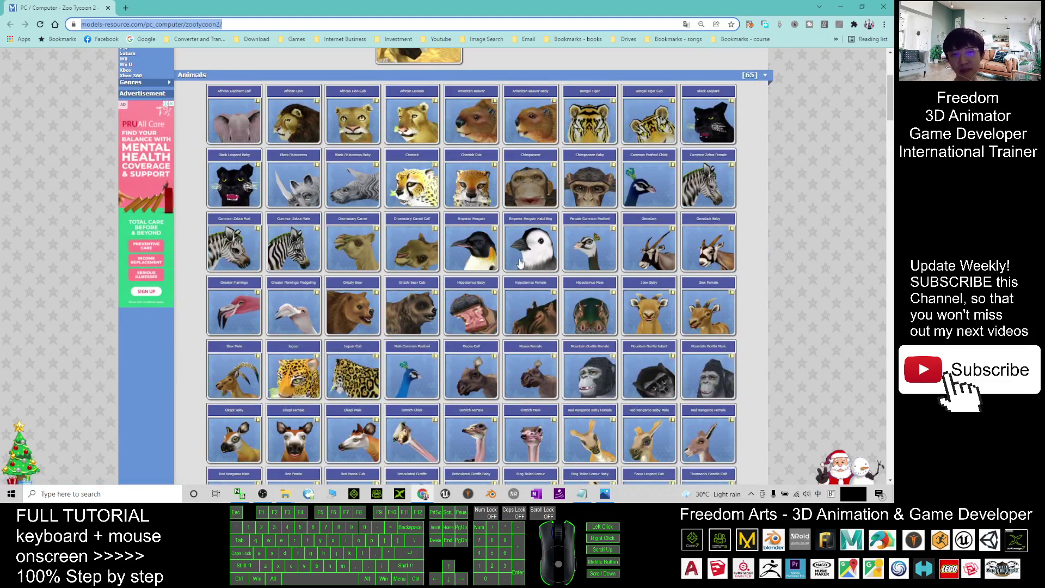
Open the Emperor Penguin Hatchling model page in a new browser tab and switch to that tab
left_click_drag(528, 233, 655, 239)
right_click(525, 225)
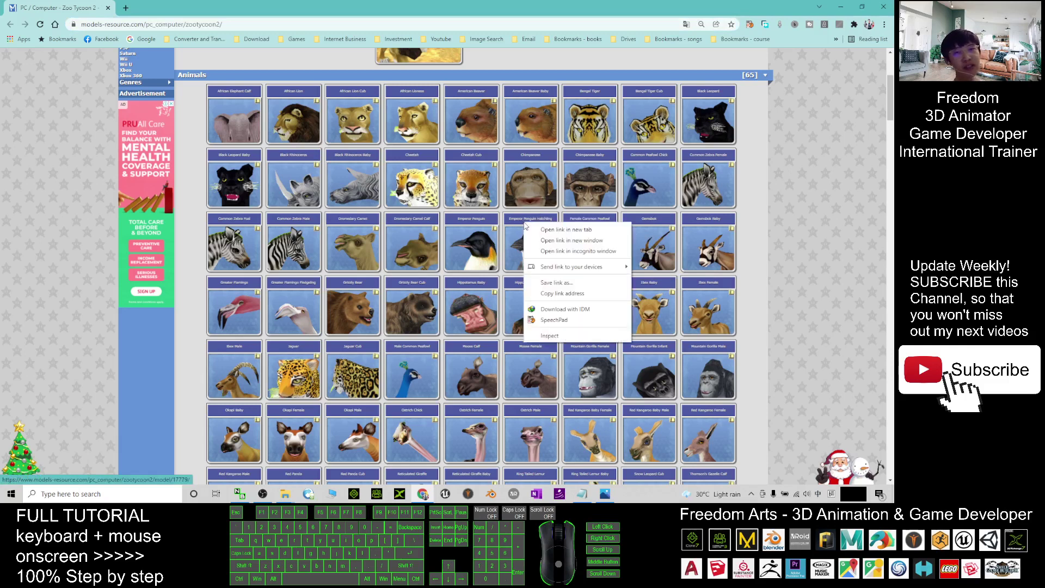
left_click(545, 231)
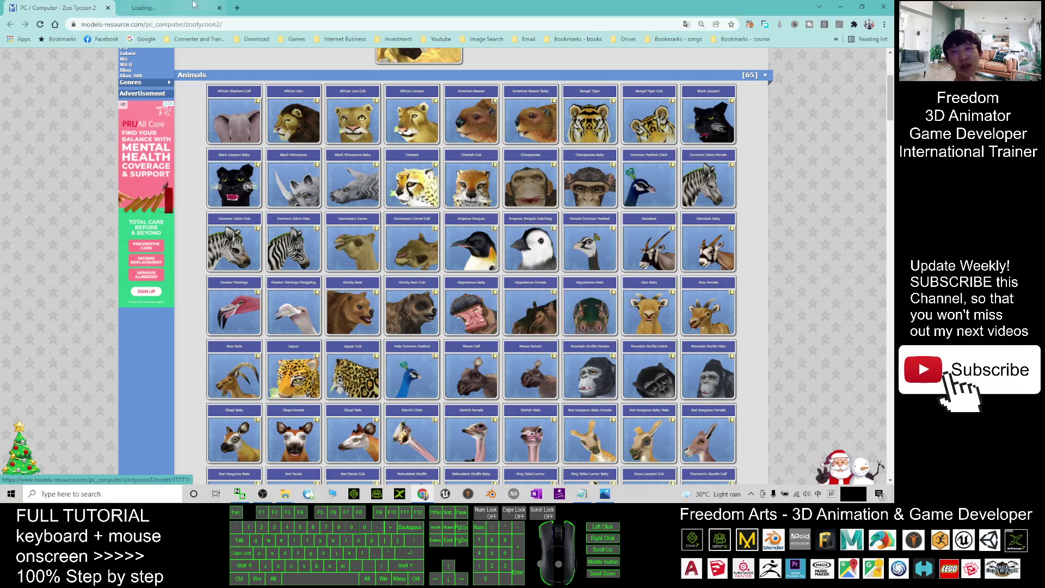
left_click(168, 7)
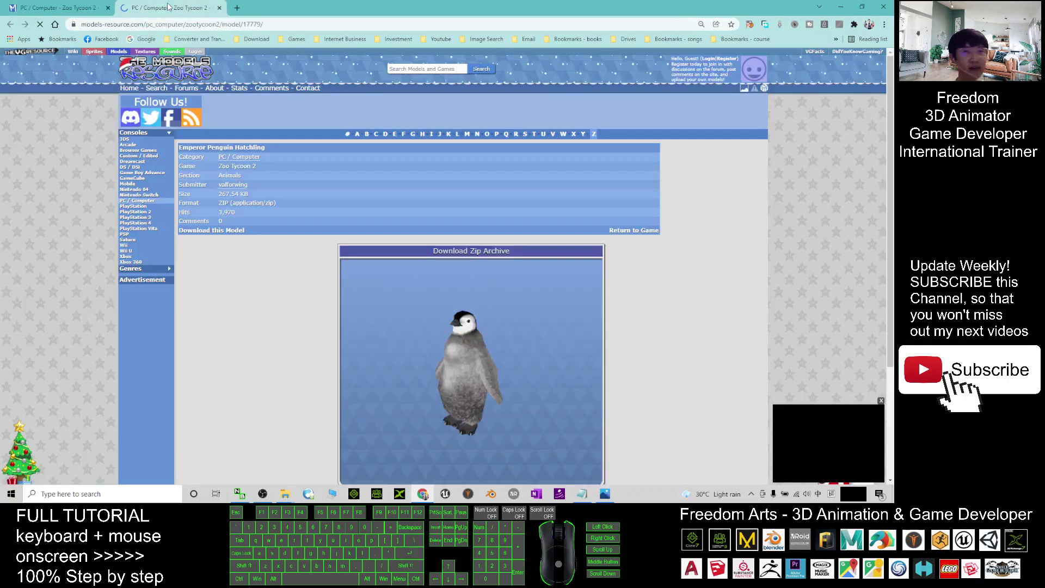
Download the Emperor Penguin Hatchling zip archive to the Compressed downloads folder
scroll(467, 221, "down", 1)
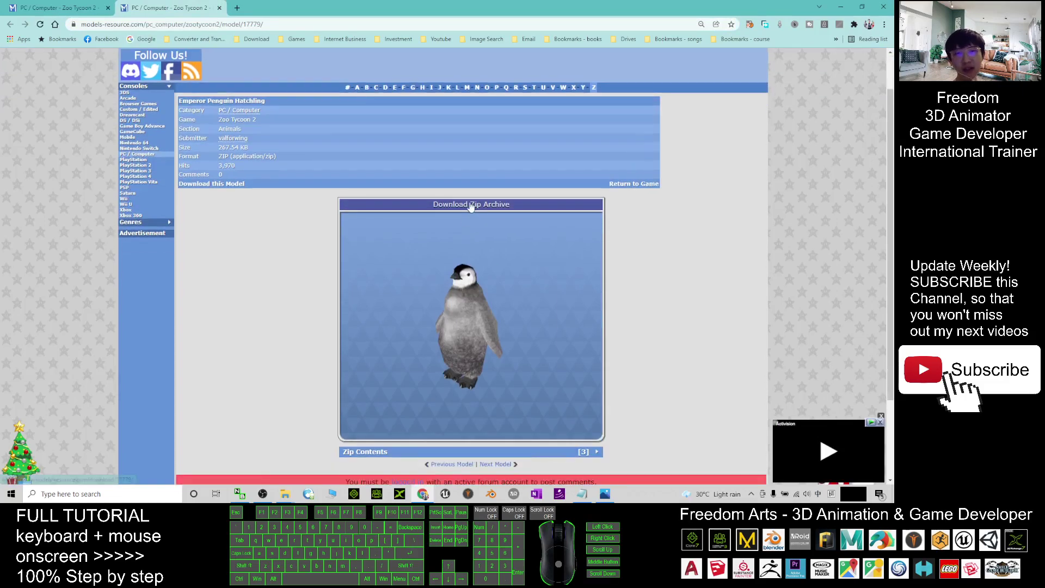
left_click(468, 206)
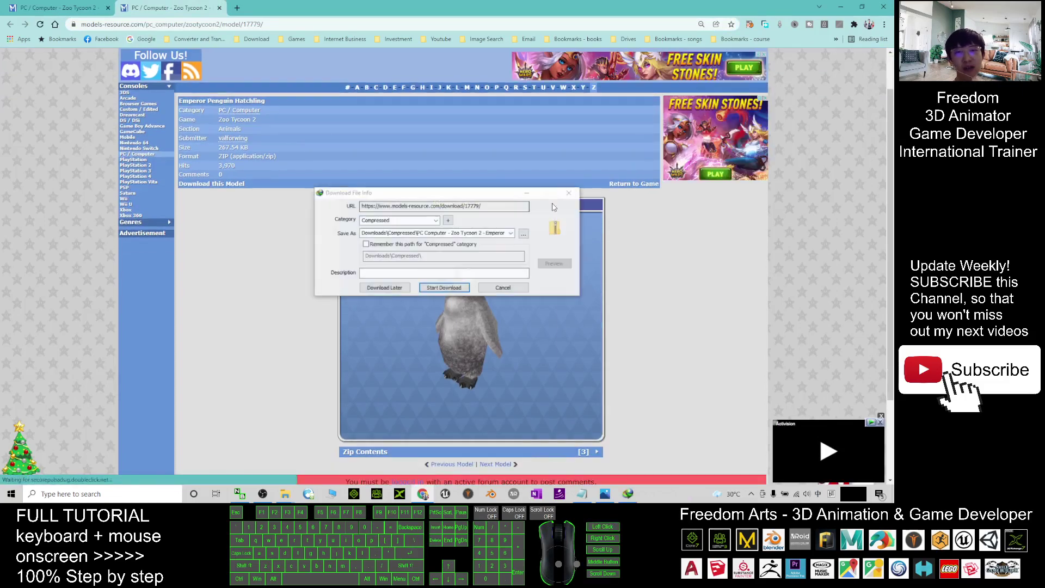
left_click(447, 289)
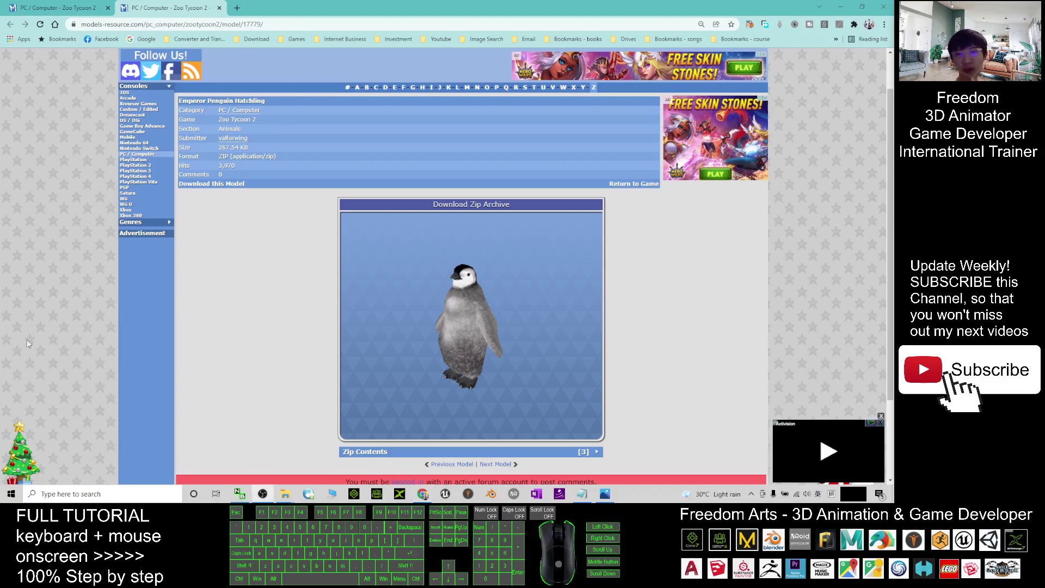
Paste a copy of the downloaded Emperor Penguin Hatchling zip archive onto the desktop
right_click(287, 496)
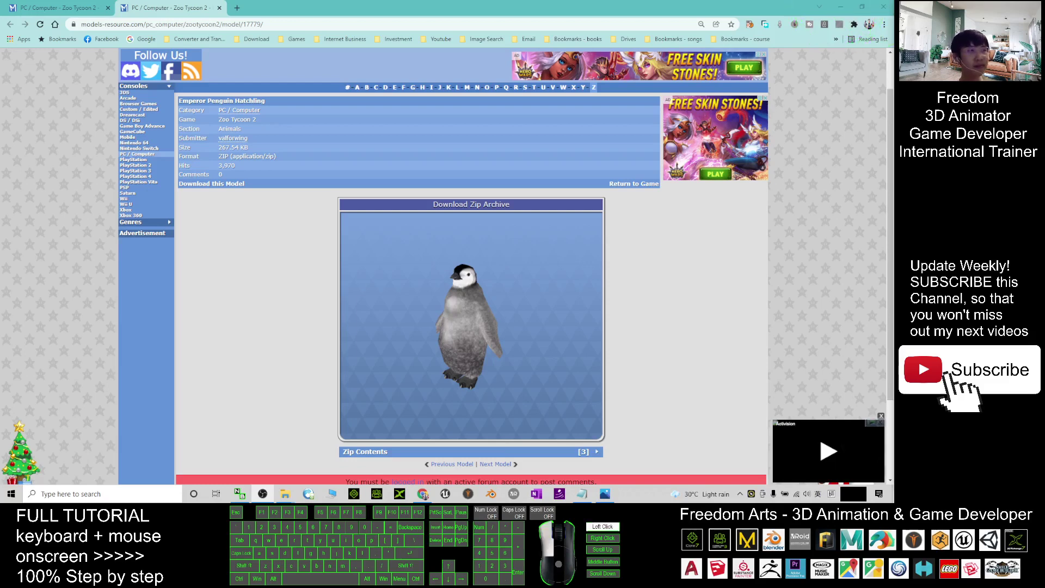
left_click(841, 7)
key("ctrl+v")
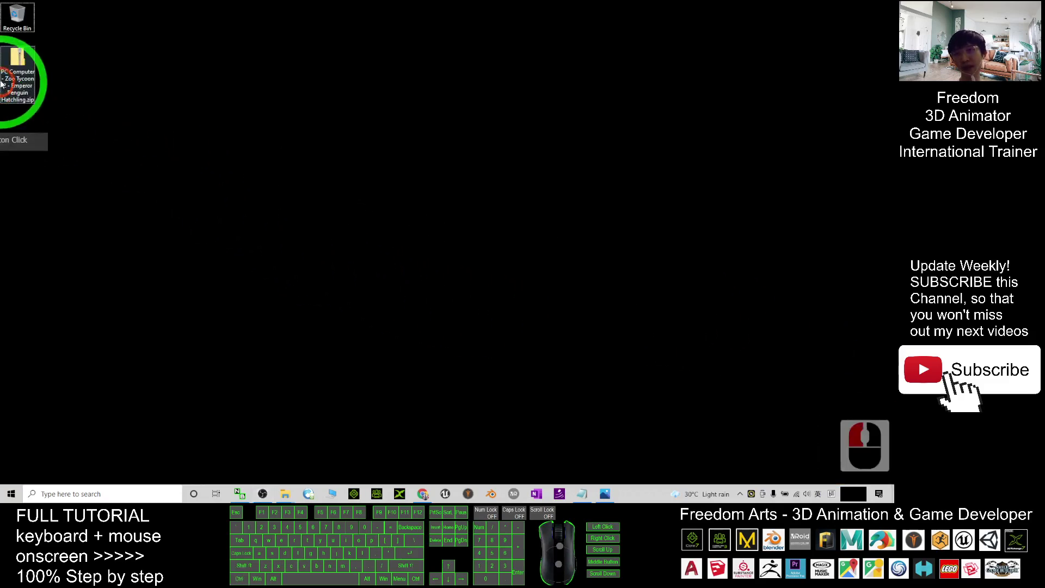
Extract the Emperor Penguin Hatchling zip archive into its own folder on the desktop
right_click(17, 57)
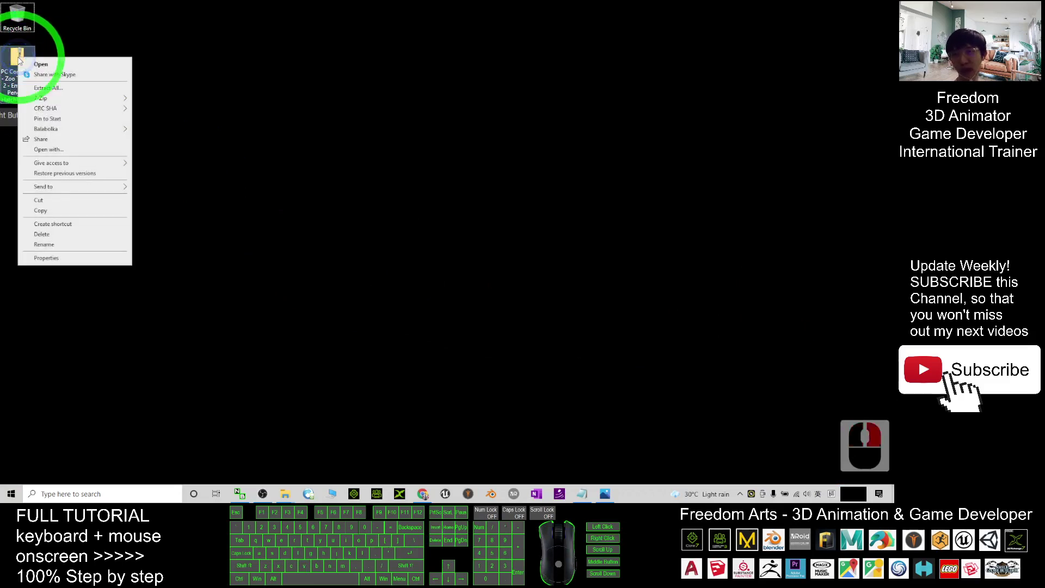
left_click(49, 90)
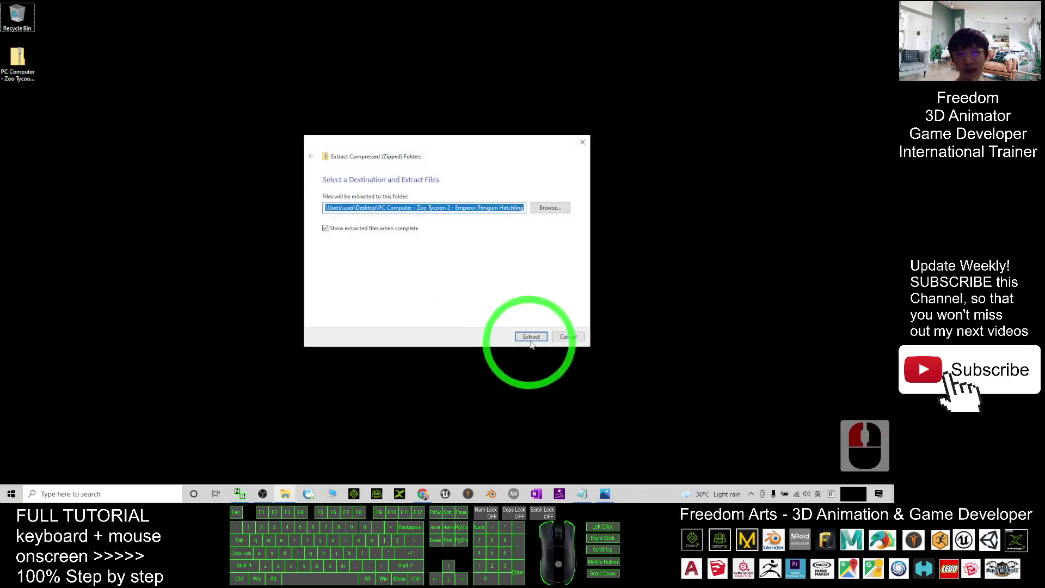
left_click(531, 338)
left_click(47, 98)
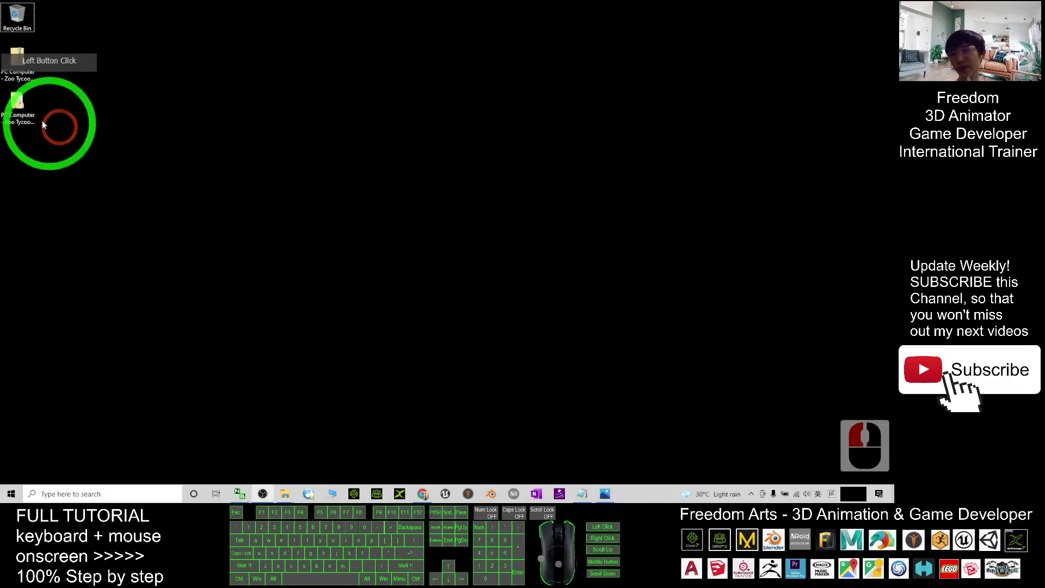
left_click_drag(38, 121, 24, 65)
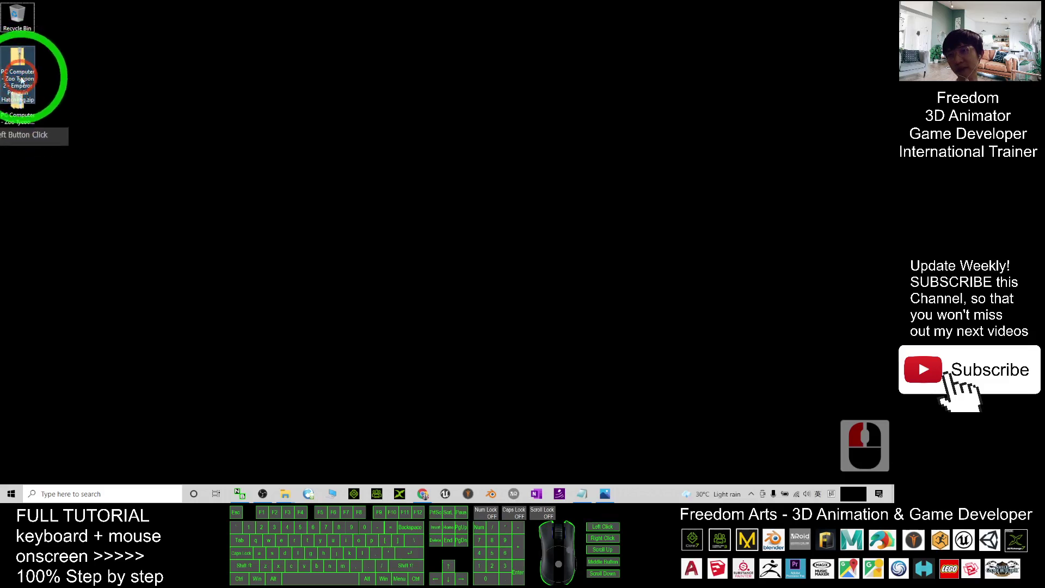
left_click(19, 112)
double_click(19, 112)
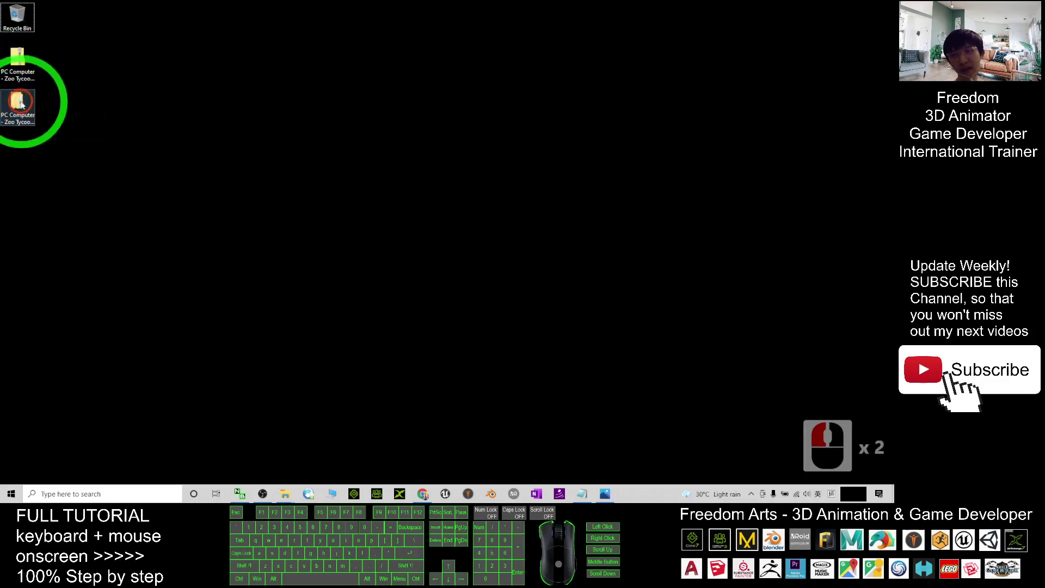
left_click_drag(673, 56, 518, 18)
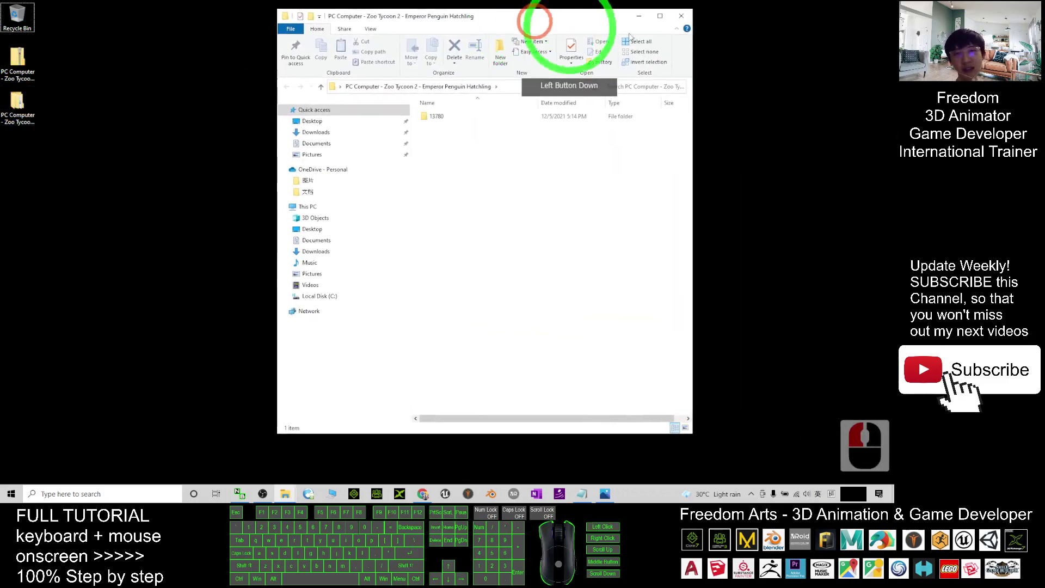
left_click(677, 16)
Open the extracted Emperor Penguin Hatchling folder and its 13780 subfolder to reach baby.obj
double_click(19, 112)
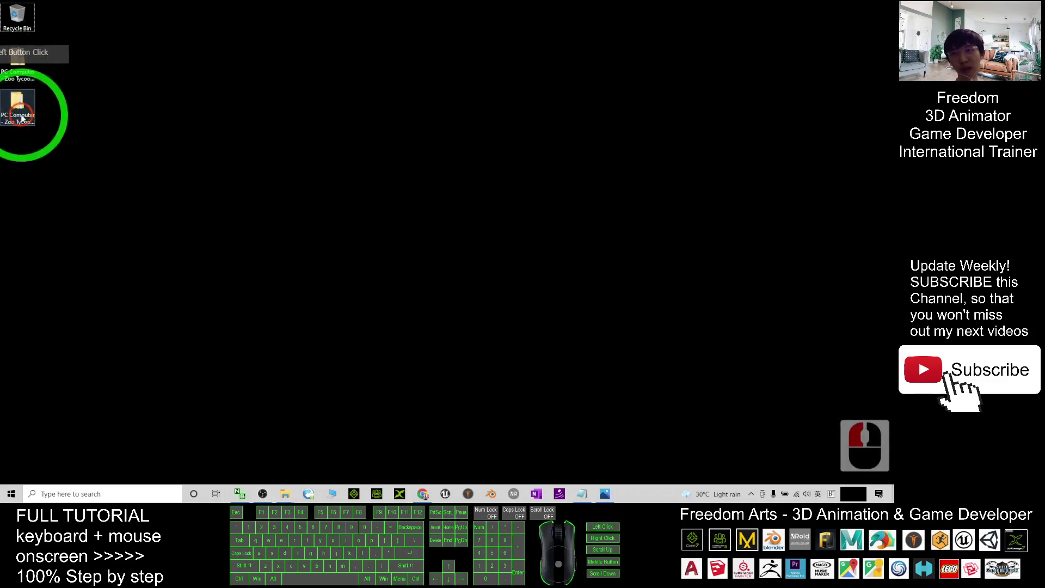
left_click(444, 117)
double_click(436, 118)
left_click(497, 131)
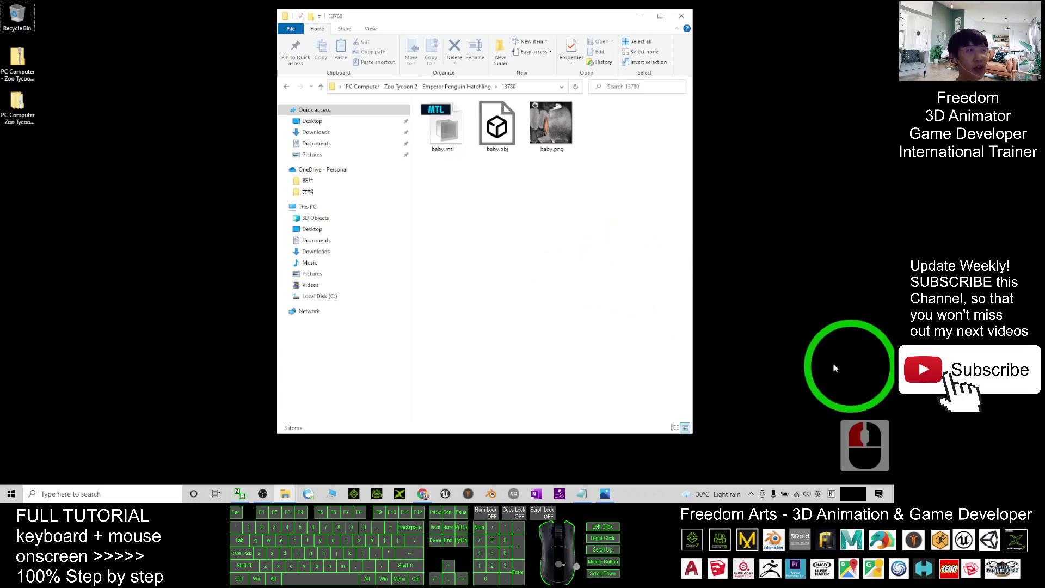
left_click(887, 418)
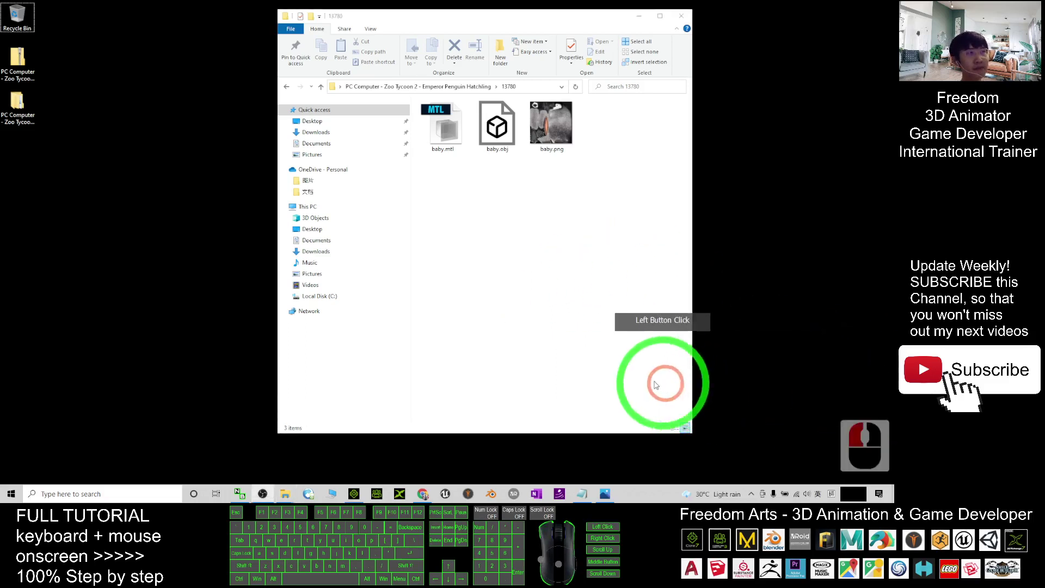
Switch to iClone 7 and bring the 13780 folder window in front of its viewport
left_click(354, 494)
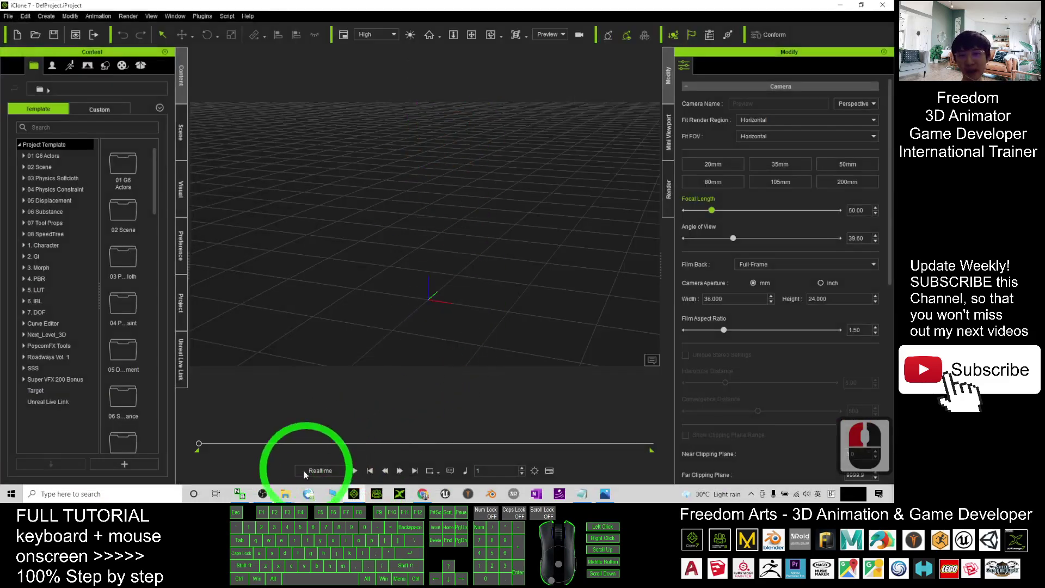
left_click(289, 494)
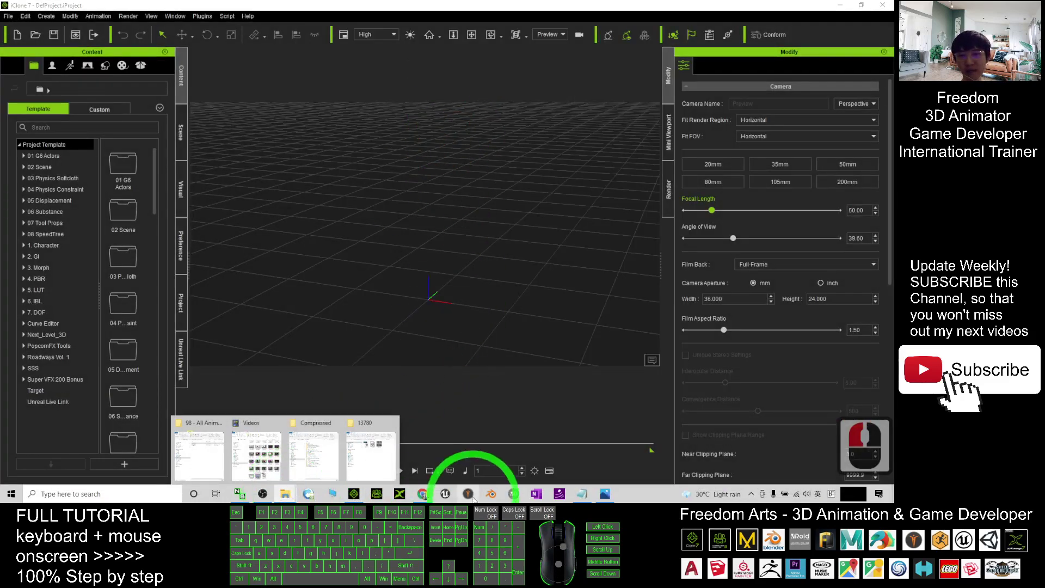
left_click(383, 450)
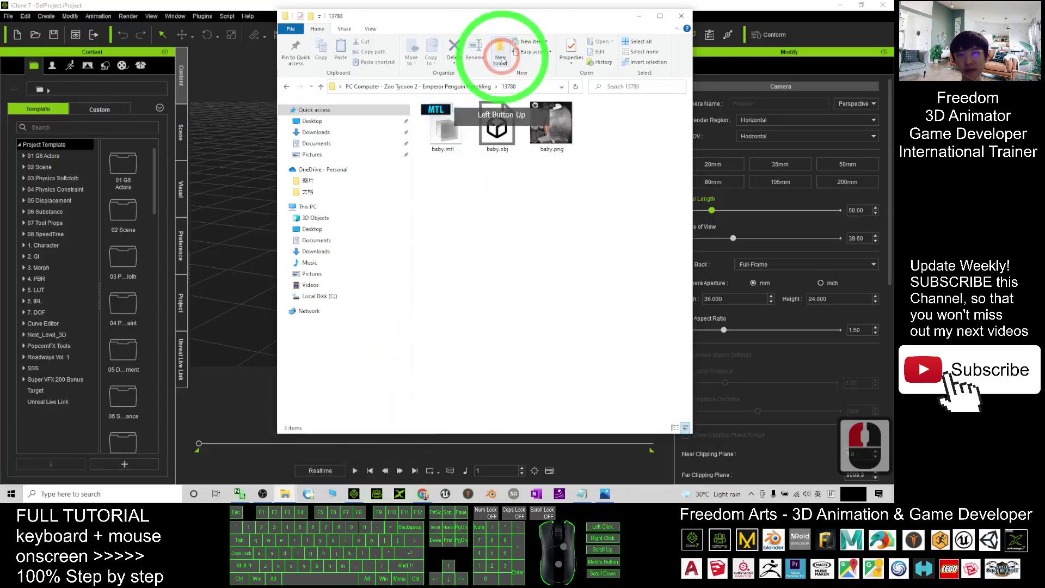
Move the 13780 folder window aside and import baby.obj into the iClone 7 scene as a prop at the origin
left_click_drag(518, 19, 738, 41)
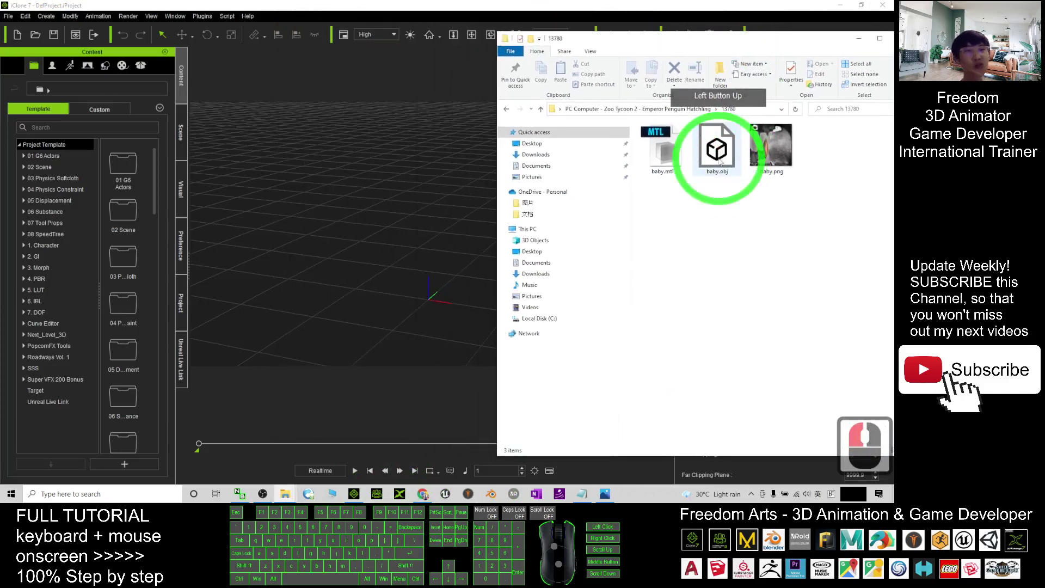
left_click_drag(720, 155, 427, 298)
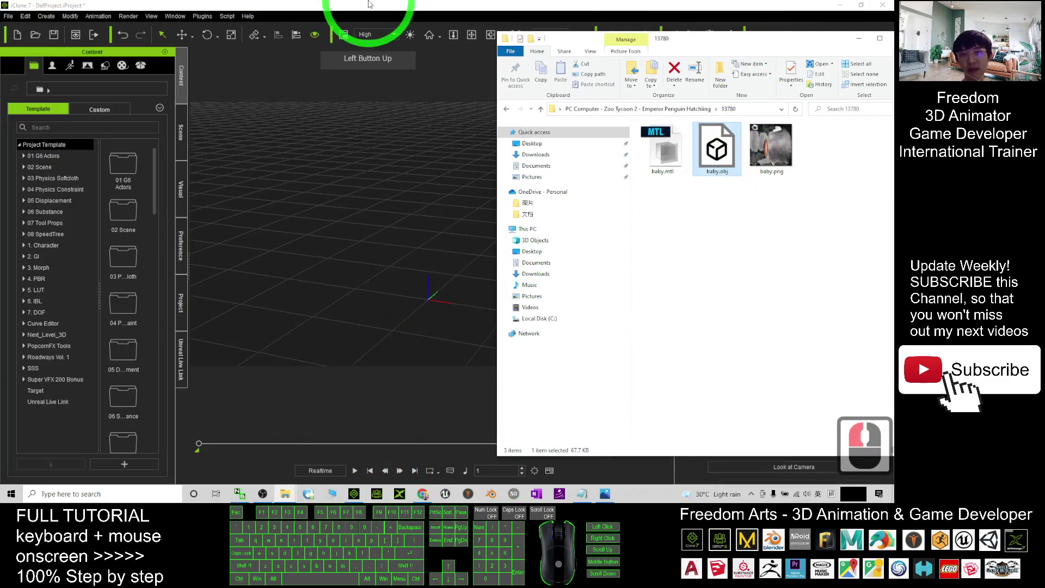
left_click(385, 4)
scroll(430, 308, "up", 5)
scroll(431, 315, "up", 1)
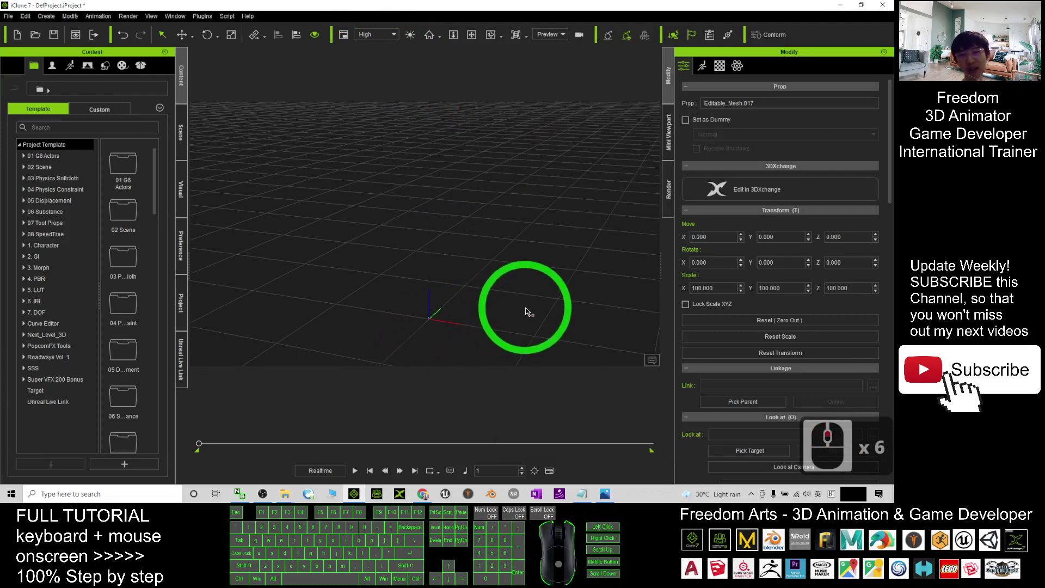
Scale the imported penguin prop up uniformly to about 10185.811 on all three axes
key("r")
key("r")
key("r")
key("r")
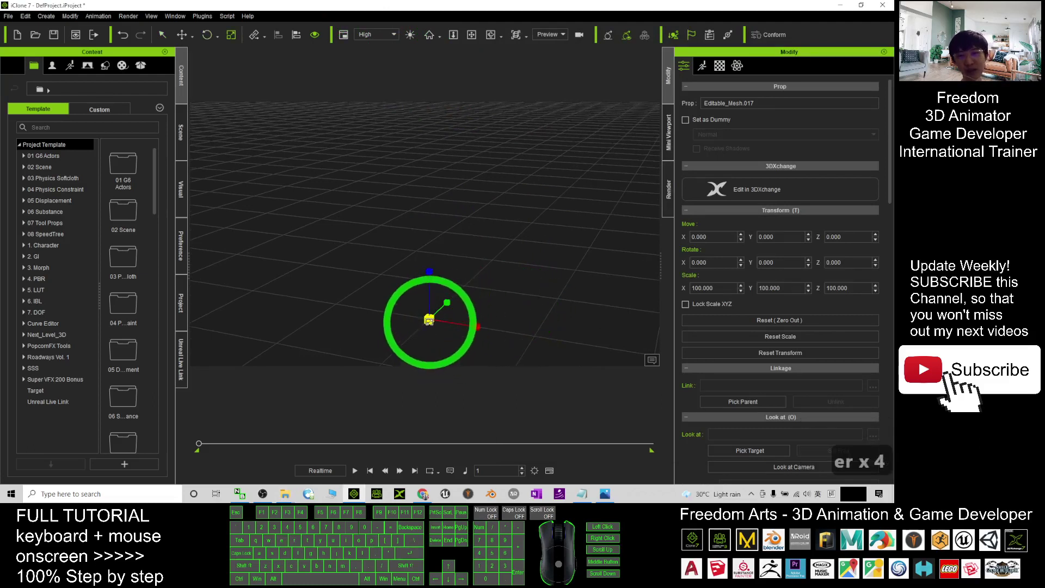
left_click_drag(429, 320, 631, 108)
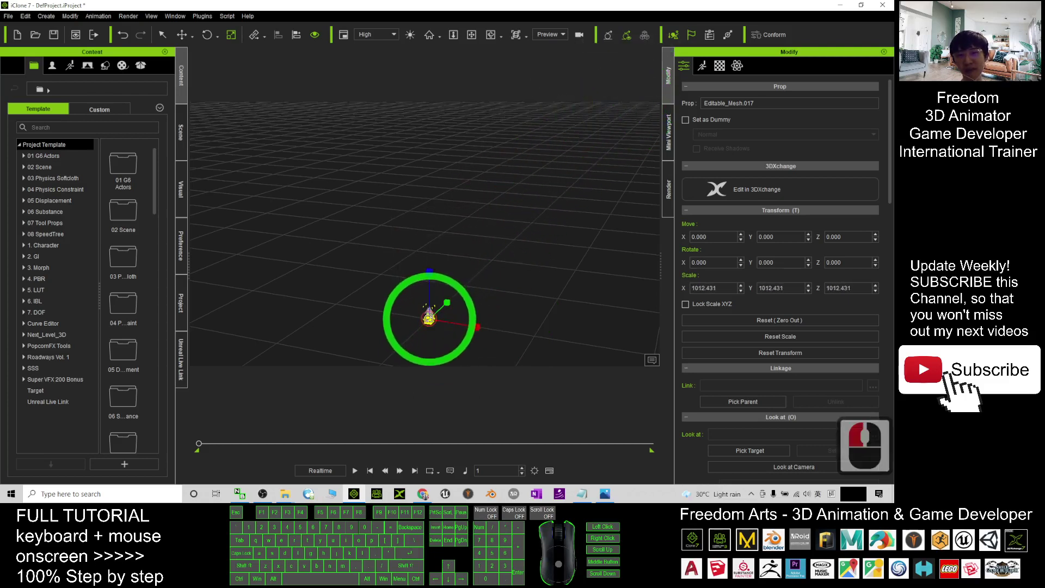
left_click_drag(427, 311, 630, 70)
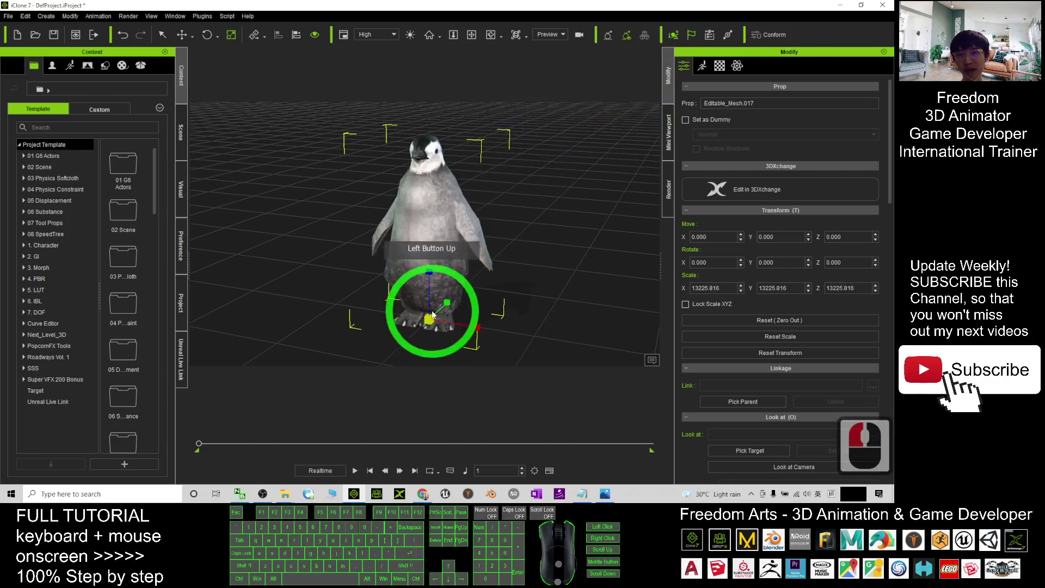
left_click_drag(425, 321, 413, 345)
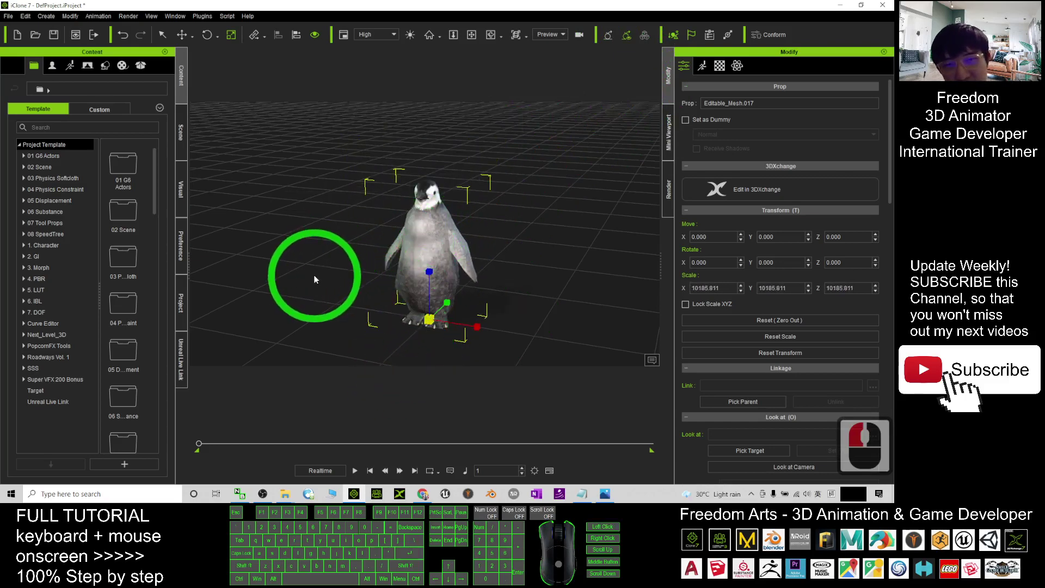
Save the scaled penguin into the custom Prop category of the set library
left_click_drag(314, 275, 545, 234)
scroll(521, 254, "up", 5)
left_click_drag(346, 245, 456, 219)
scroll(459, 213, "down", 4)
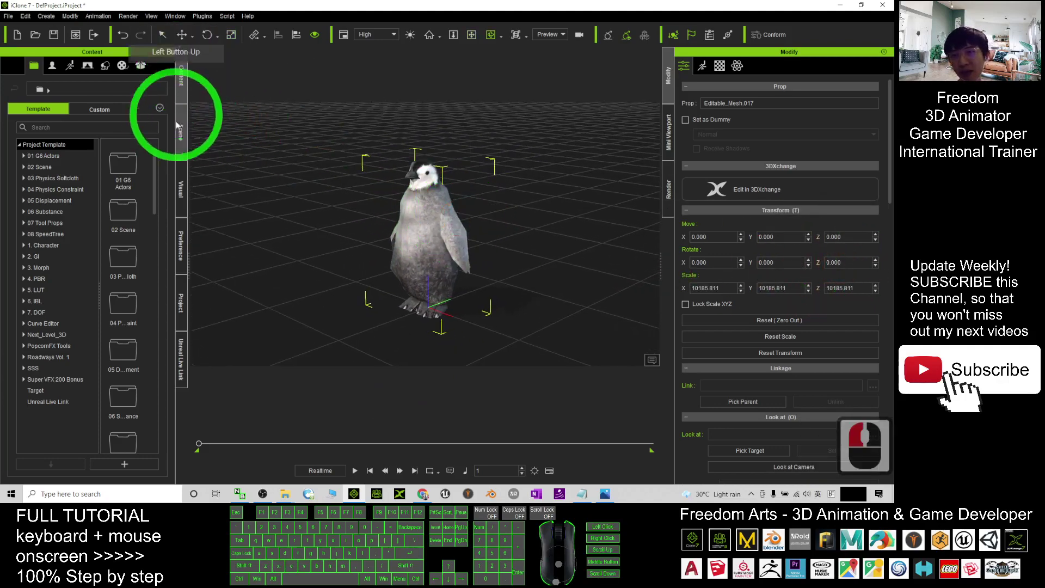
left_click(105, 66)
left_click(112, 109)
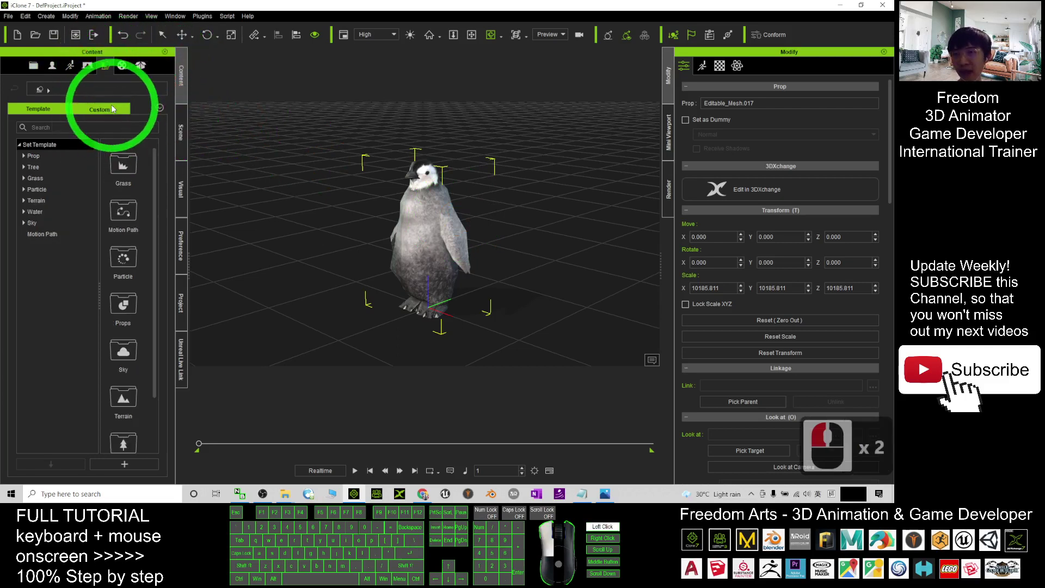
left_click(49, 156)
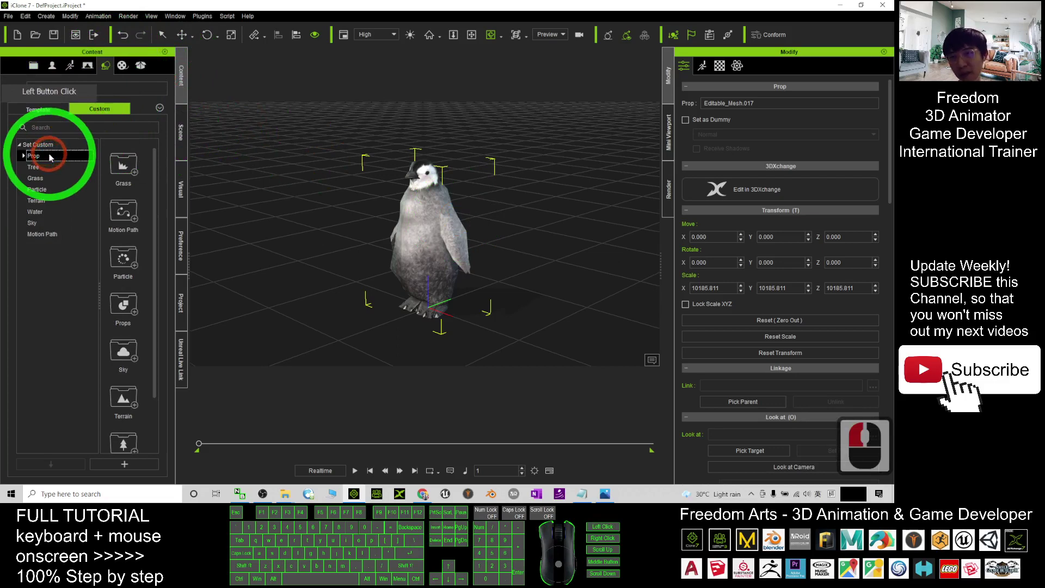
left_click(117, 467)
left_click(135, 428)
Place two copies of the saved penguin prop from the library beside the original, one at about X -100, Y -100
left_click_drag(123, 425, 236, 271)
key("x")
left_click_drag(264, 305, 346, 294)
left_click_drag(133, 409, 558, 298)
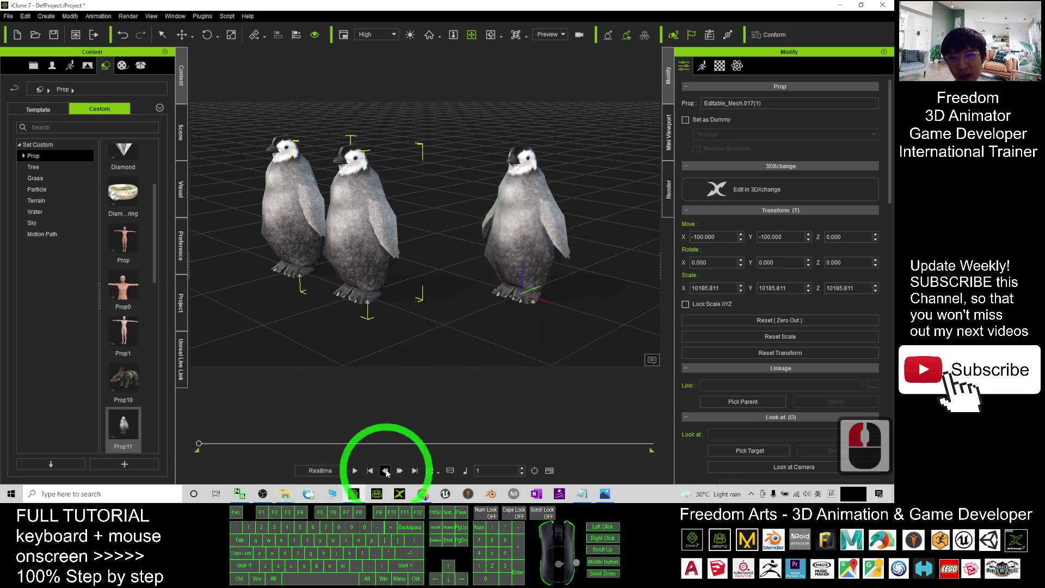
Switch to the browser and open the Grizzly Bear model from the Zoo Tycoon 2 animals list in a new tab
left_click(423, 494)
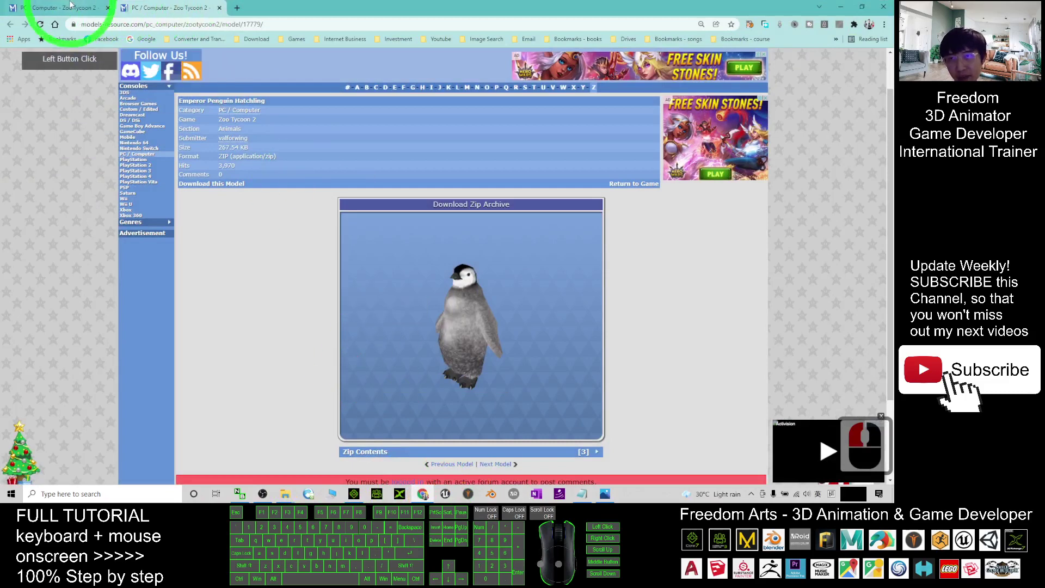
left_click(69, 5)
scroll(572, 251, "down", 2)
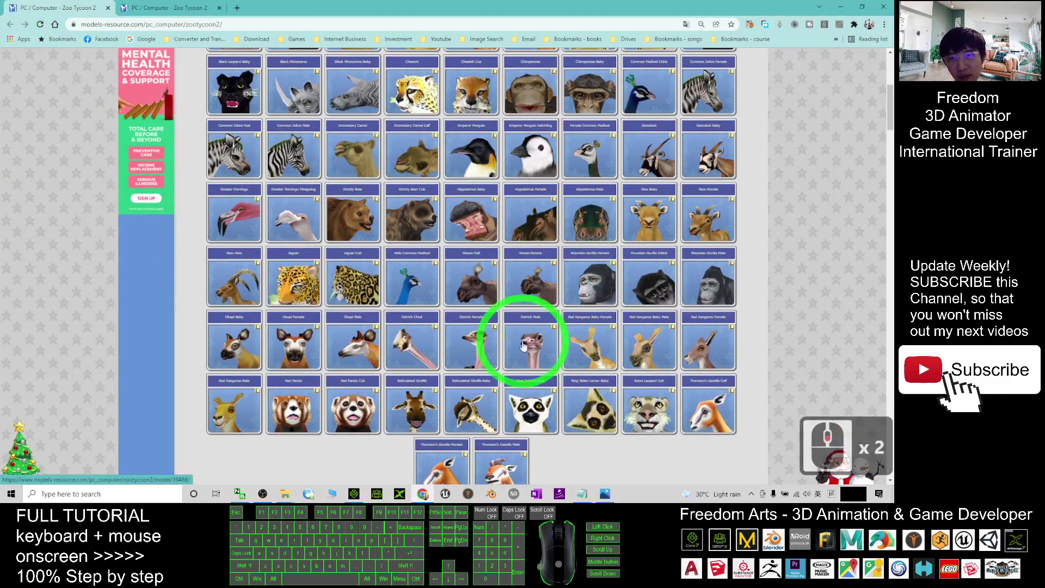
scroll(380, 256, "down", 2)
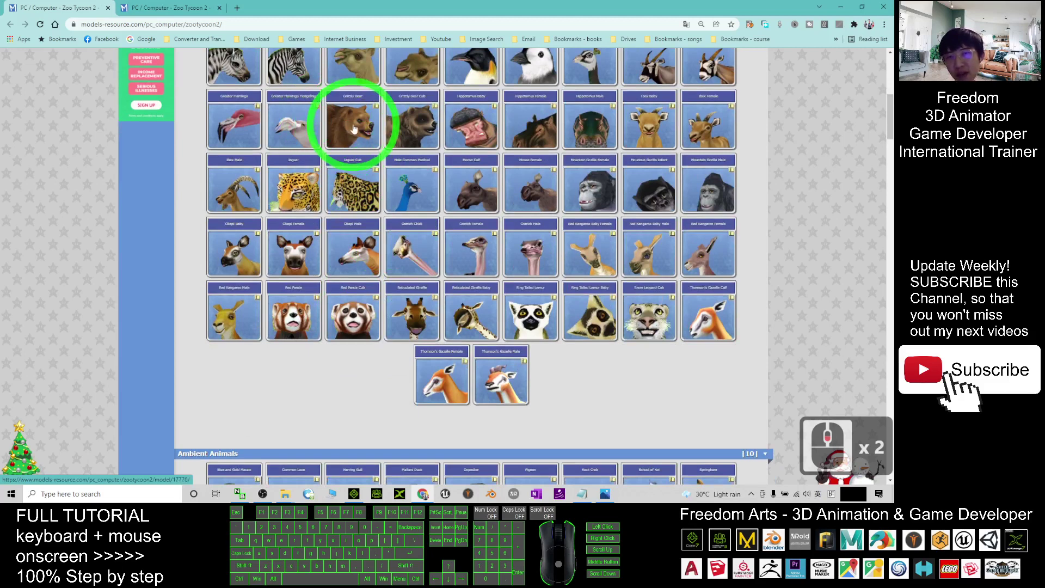
right_click(353, 127)
left_click(382, 132)
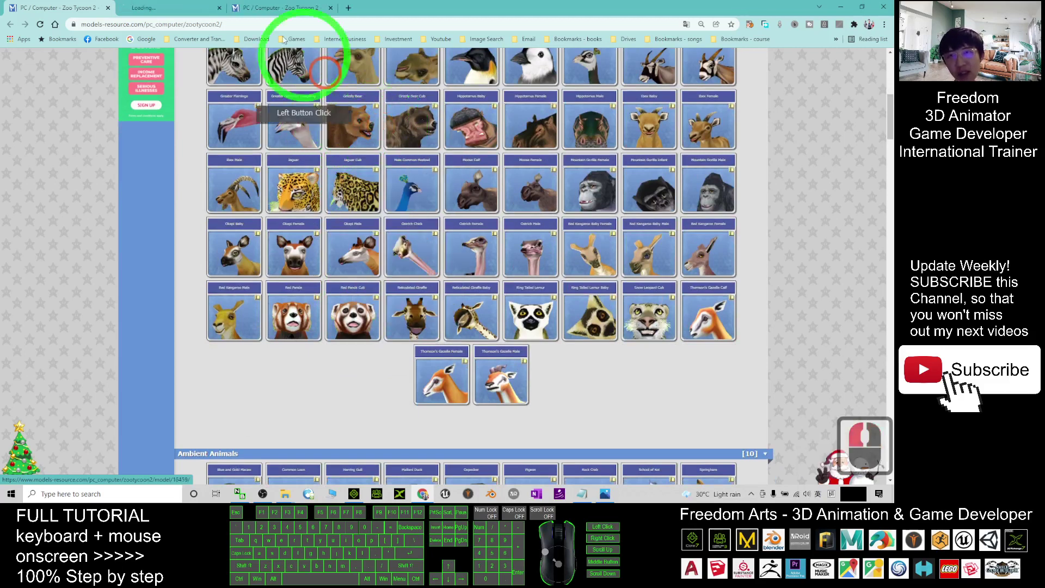
left_click(181, 5)
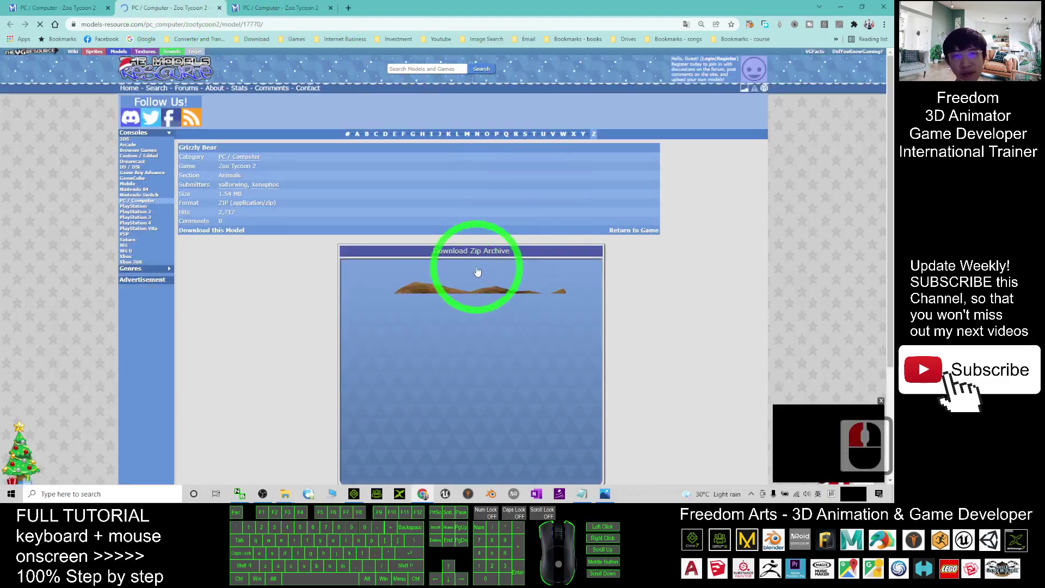
Download the Grizzly Bear zip archive from its model page
left_click_drag(473, 267, 482, 255)
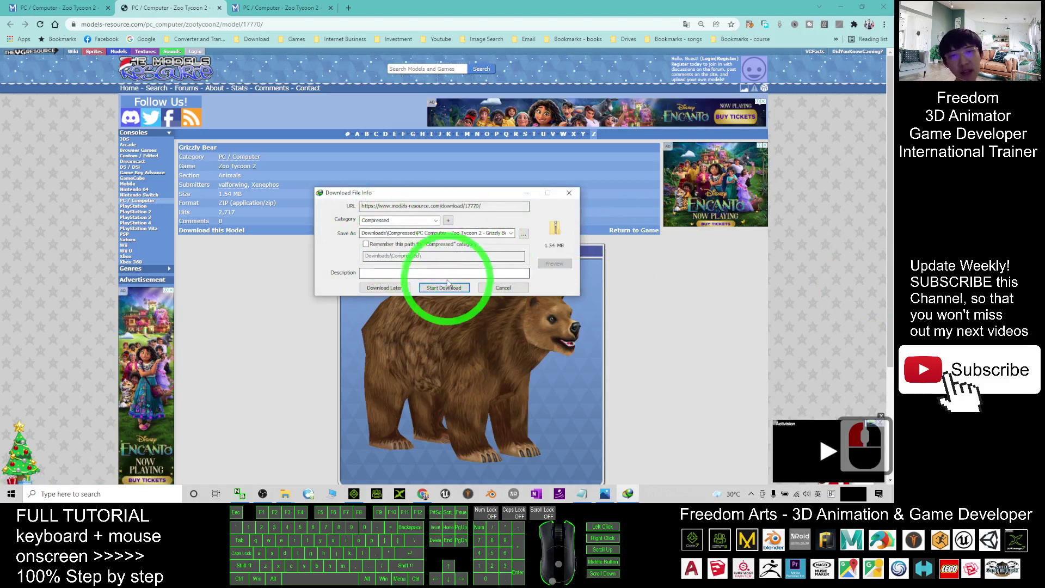
left_click(444, 289)
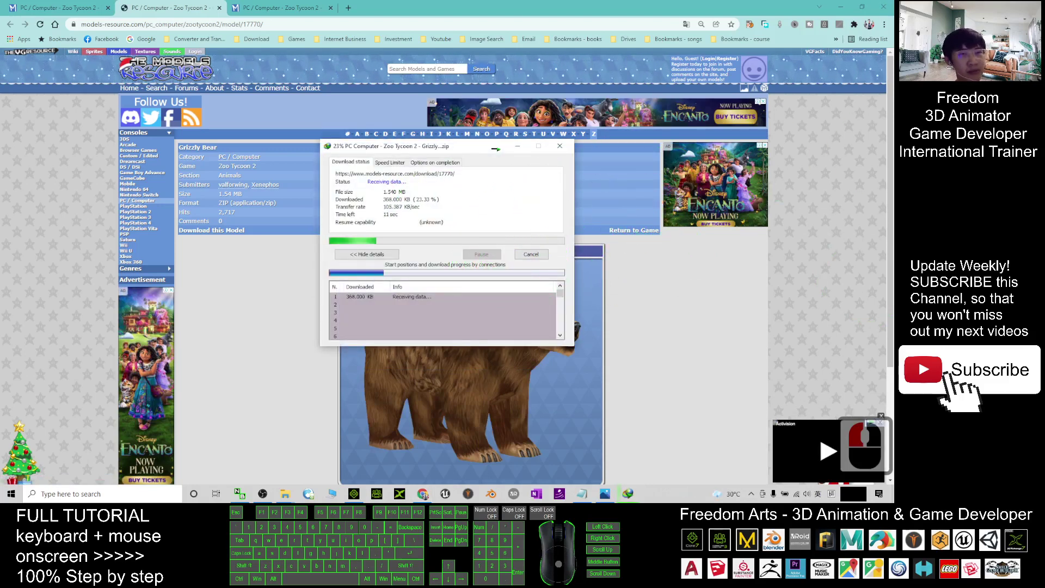
left_click(518, 146)
left_click(566, 270)
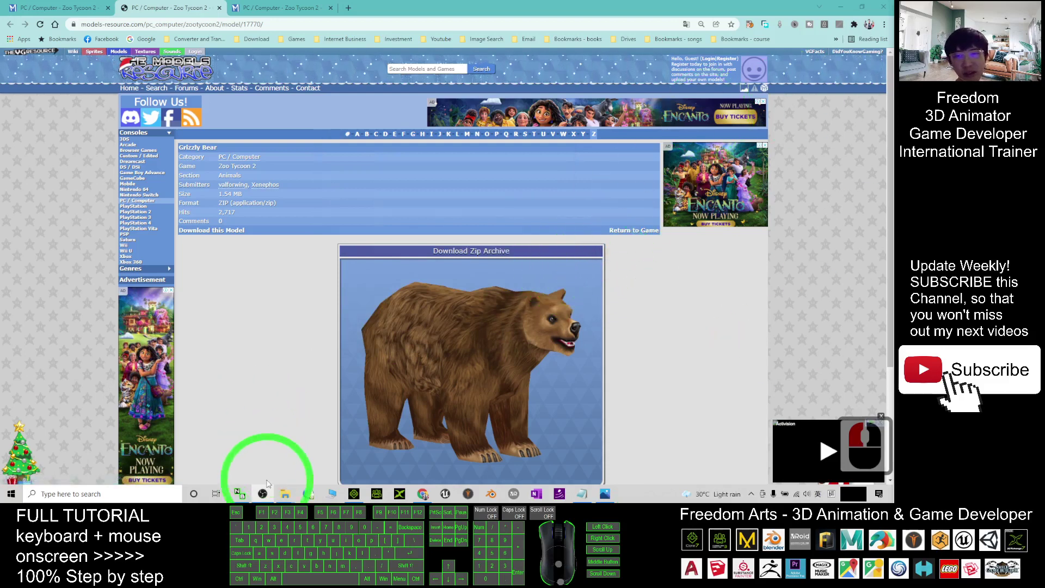
Paste a copy of the downloaded Grizzly Bear zip archive onto the desktop
right_click(285, 494)
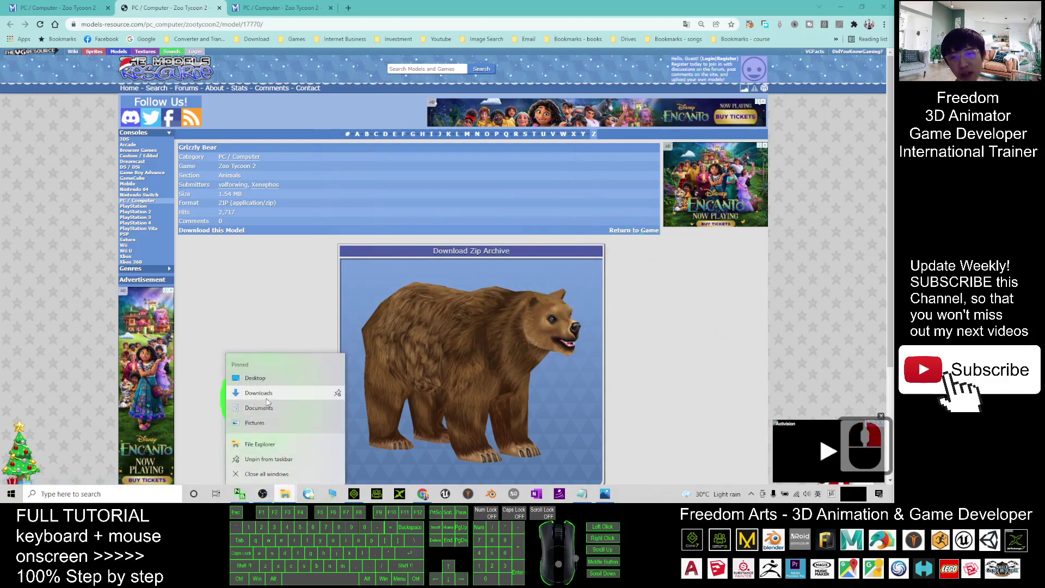
left_click(678, 5)
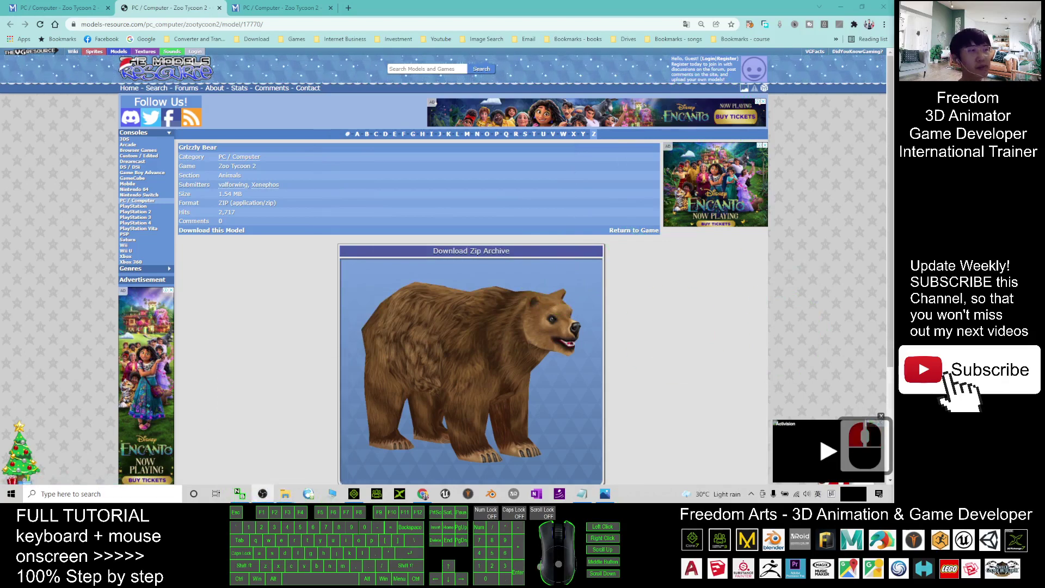
left_click(842, 6)
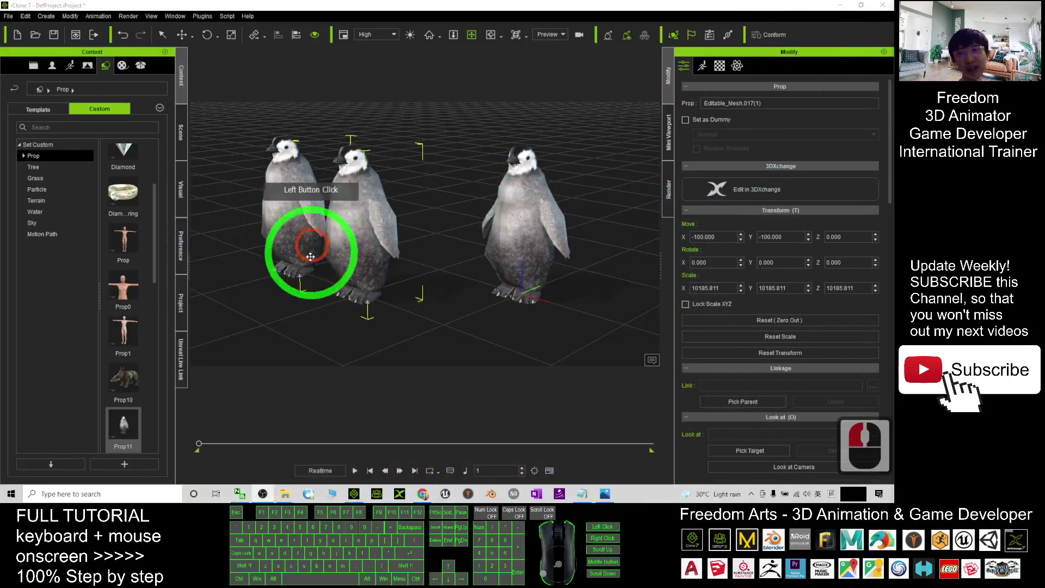
left_click(842, 6)
left_click(303, 234)
key("ctrl+v")
Extract the Grizzly Bear zip archive into its own desktop folder and shift that folder's window to reveal BearGrizzly_Adult_F.obj fully
right_click(16, 150)
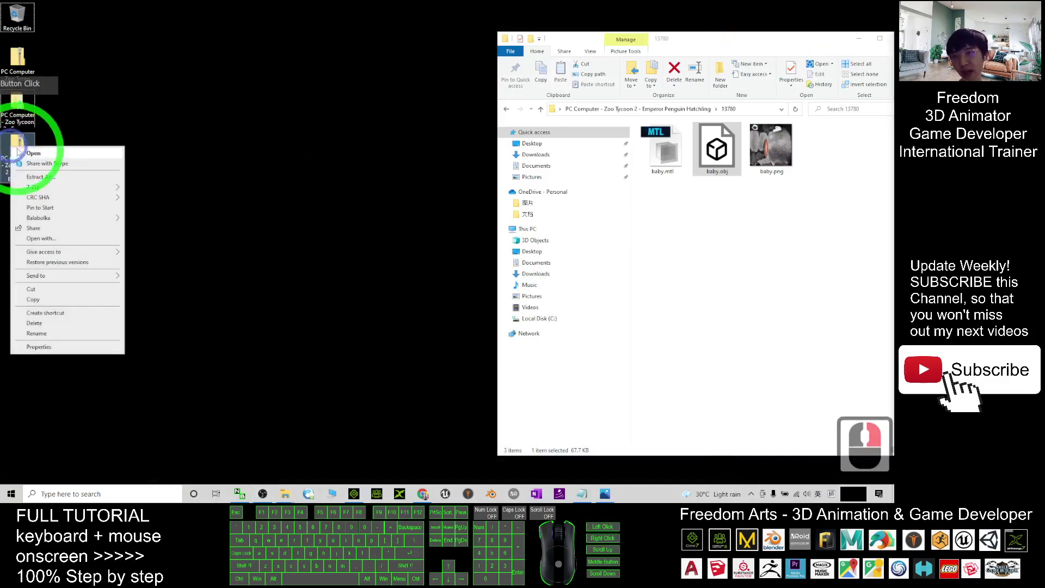
left_click(58, 180)
left_click(524, 337)
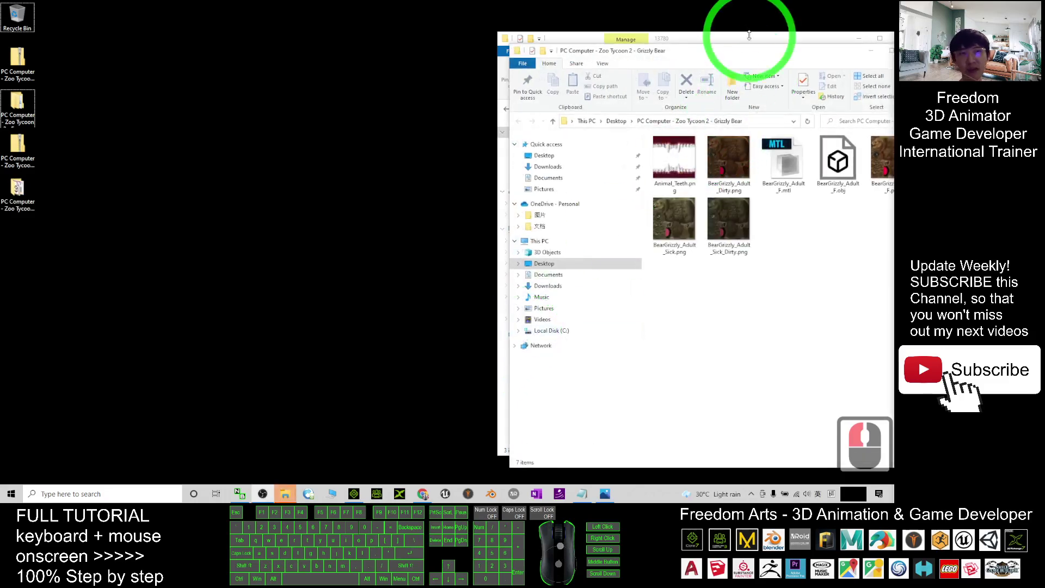
left_click_drag(743, 54, 682, 55)
left_click(769, 164)
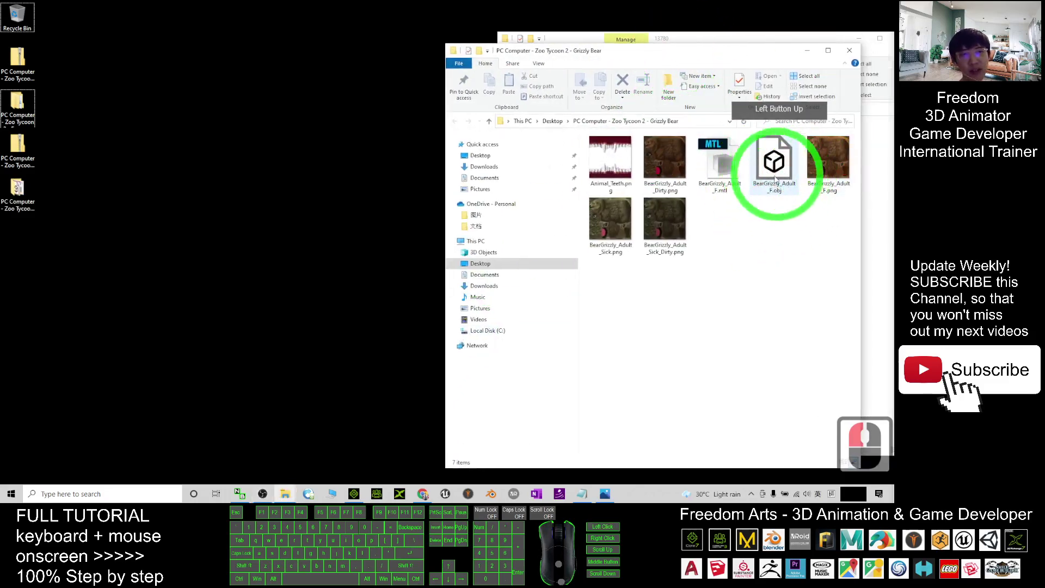
left_click(706, 316)
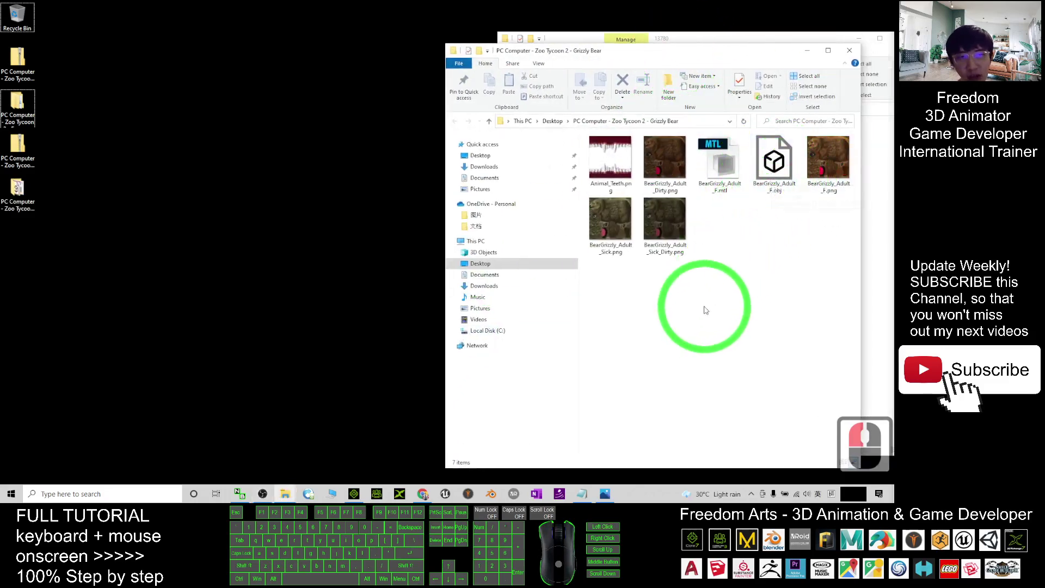
Import BearGrizzly_Adult_F.obj into the iClone 7 scene in front of the penguins without breaking its meshes into sub-props
left_click(355, 493)
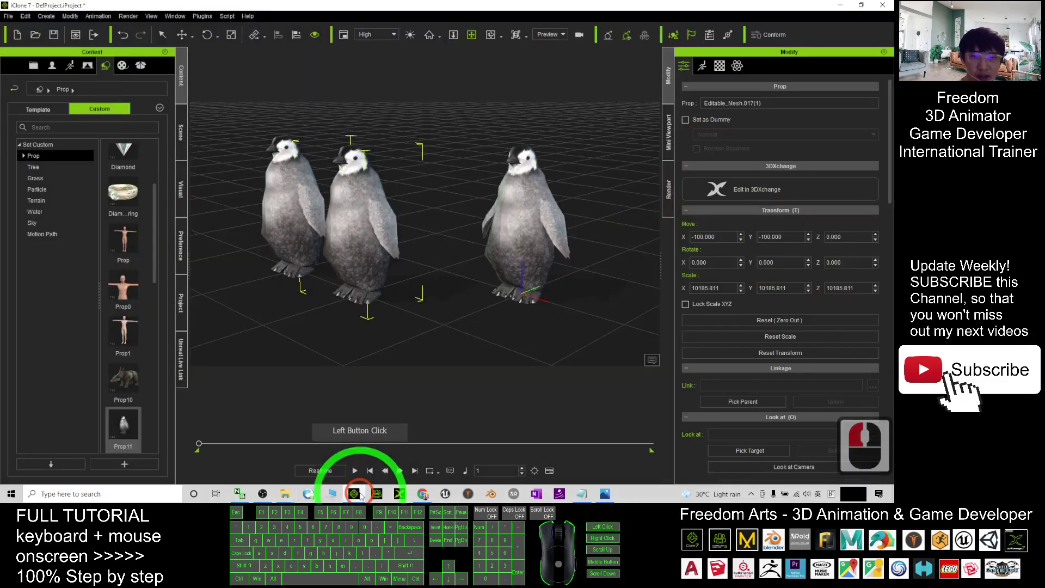
left_click(411, 358)
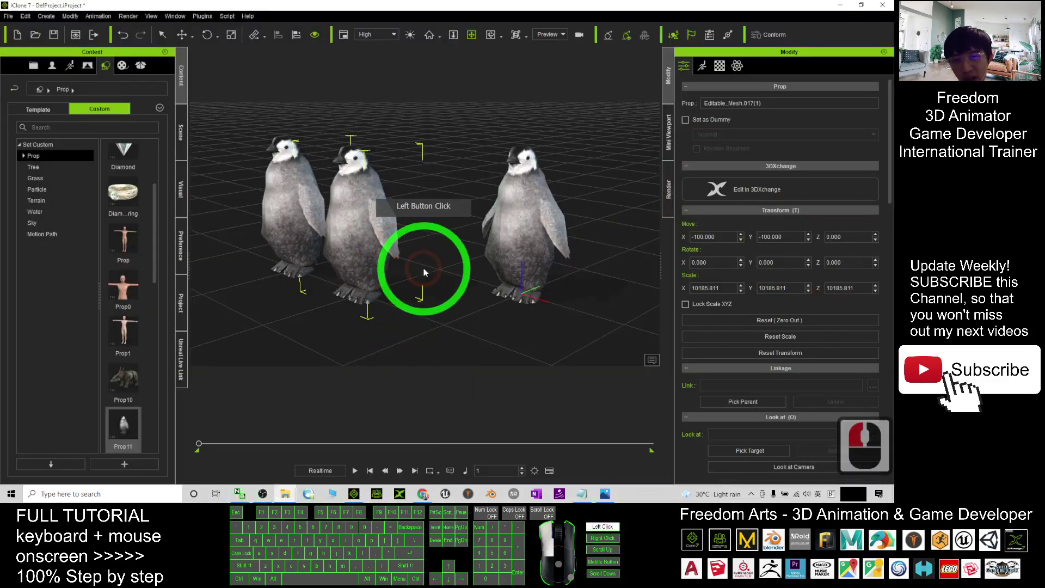
scroll(422, 272, "down", 20)
mouse_move(287, 492)
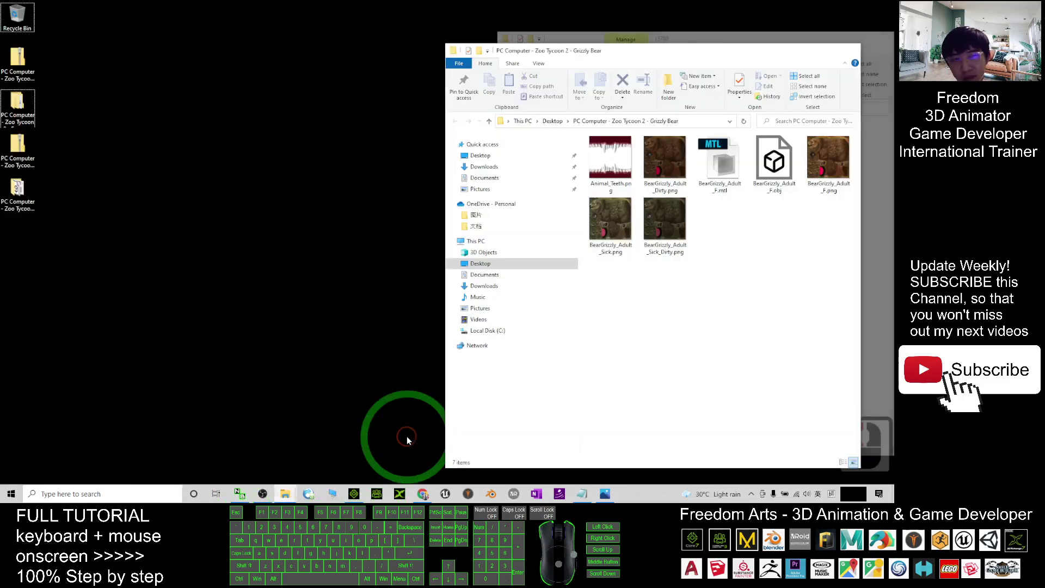
left_click(409, 436)
left_click_drag(768, 179, 269, 322)
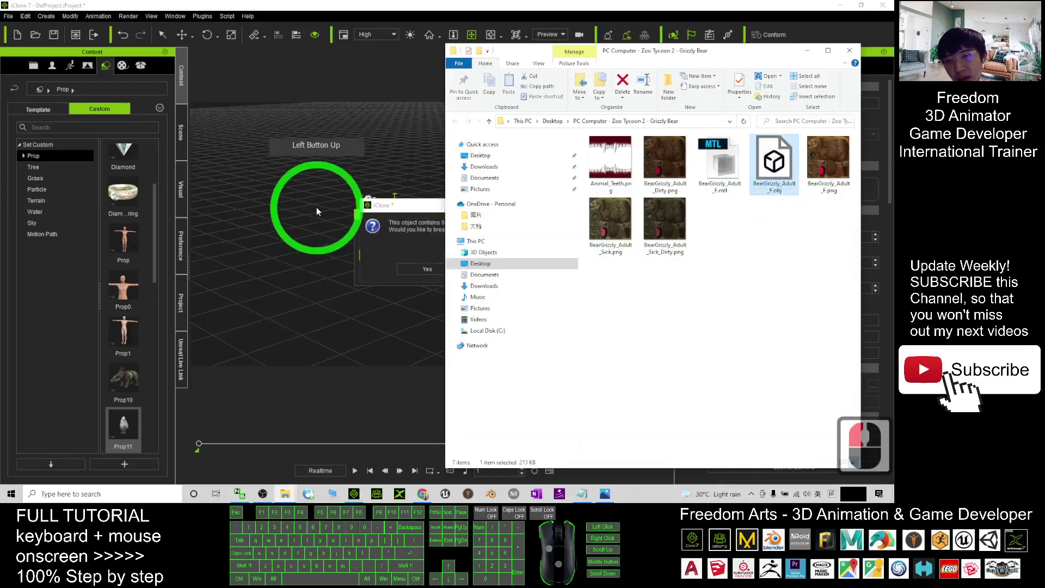
left_click(385, 221)
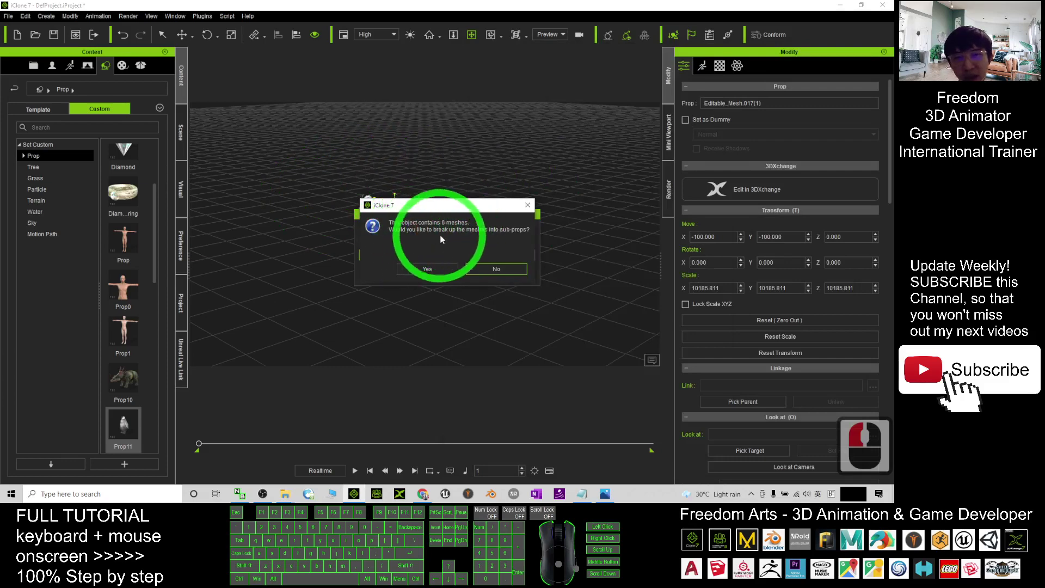
left_click(502, 269)
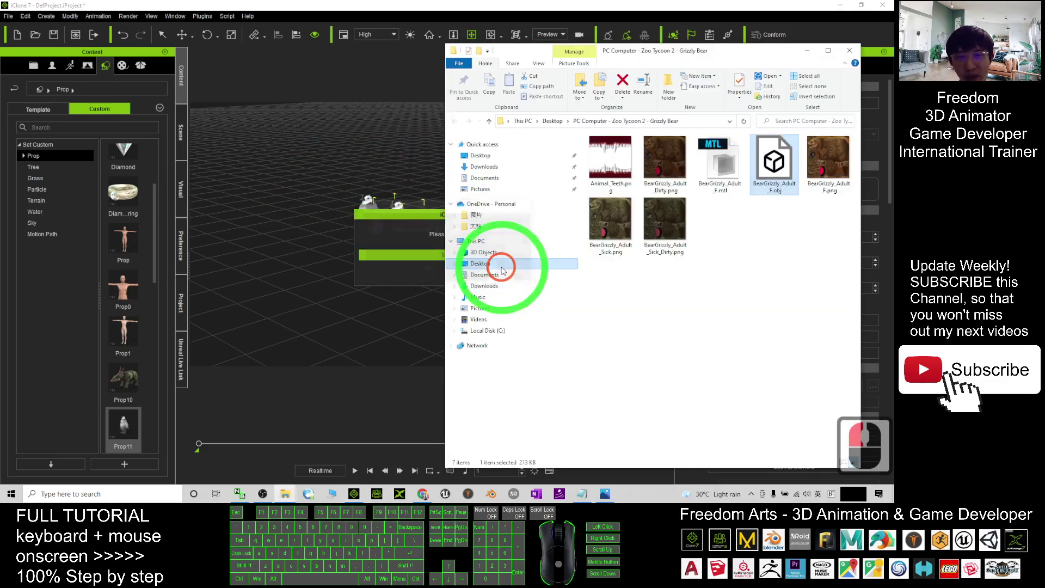
left_click(365, 5)
Scale the grizzly bear prop up uniformly to about 17551.795 on all three axes
left_click(277, 320)
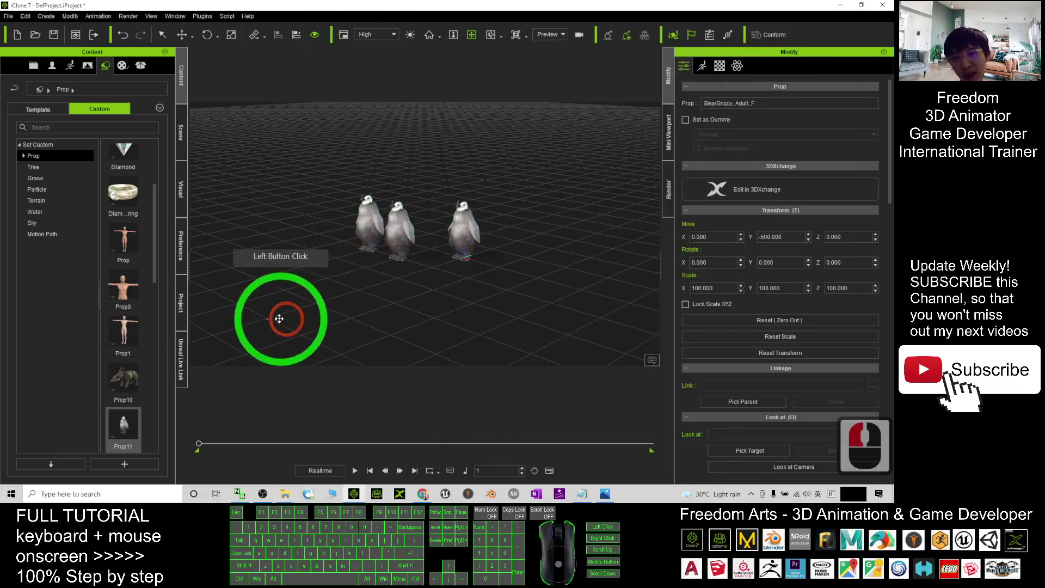
key("e")
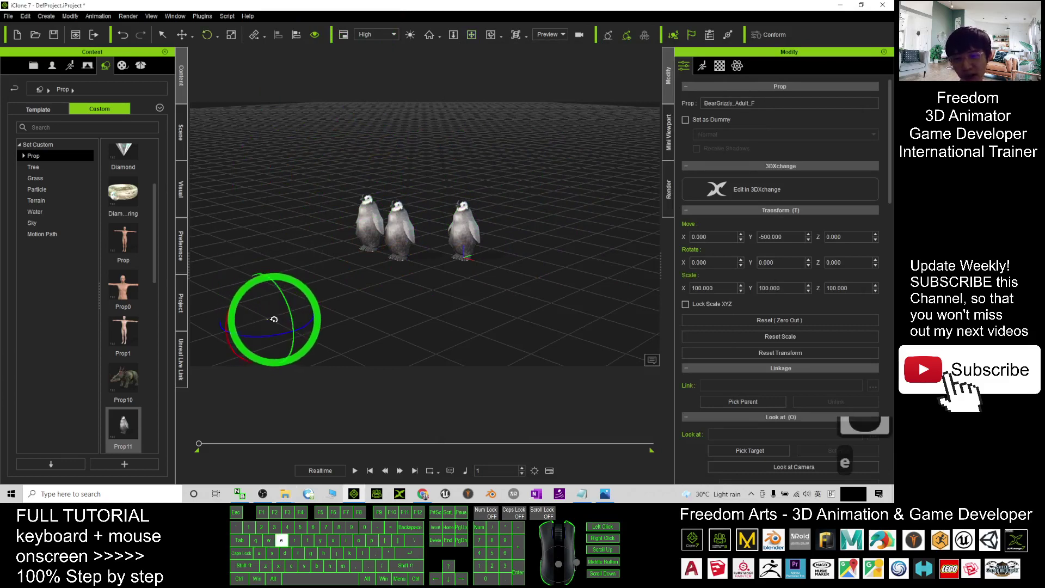
key("r")
left_click_drag(267, 318, 354, 263)
scroll(355, 263, "down", 20)
left_click_drag(356, 300, 381, 251)
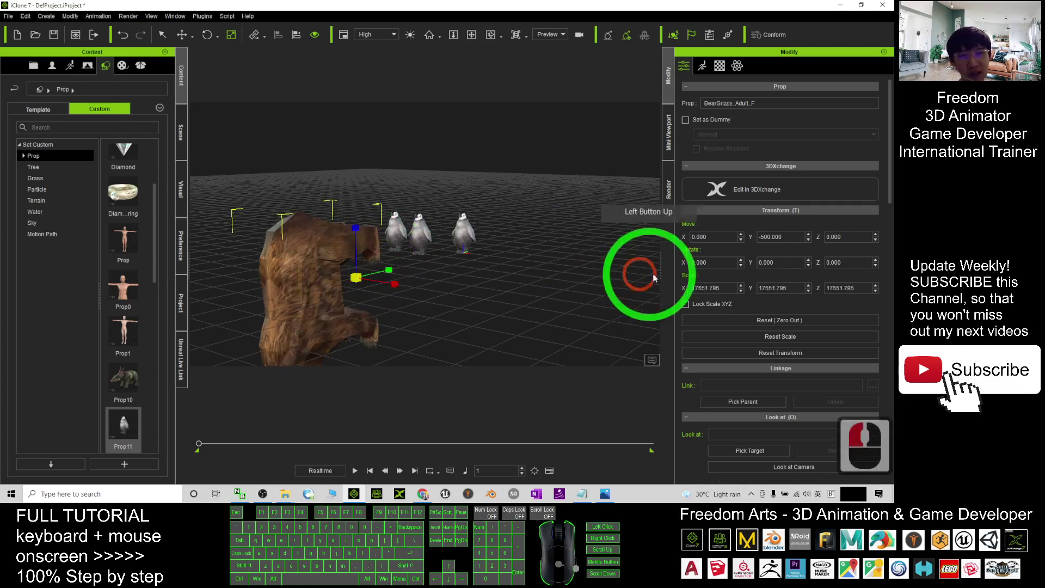
Set the grizzly bear prop's X rotation to -90 degrees so it stands on its feet
double_click(698, 261)
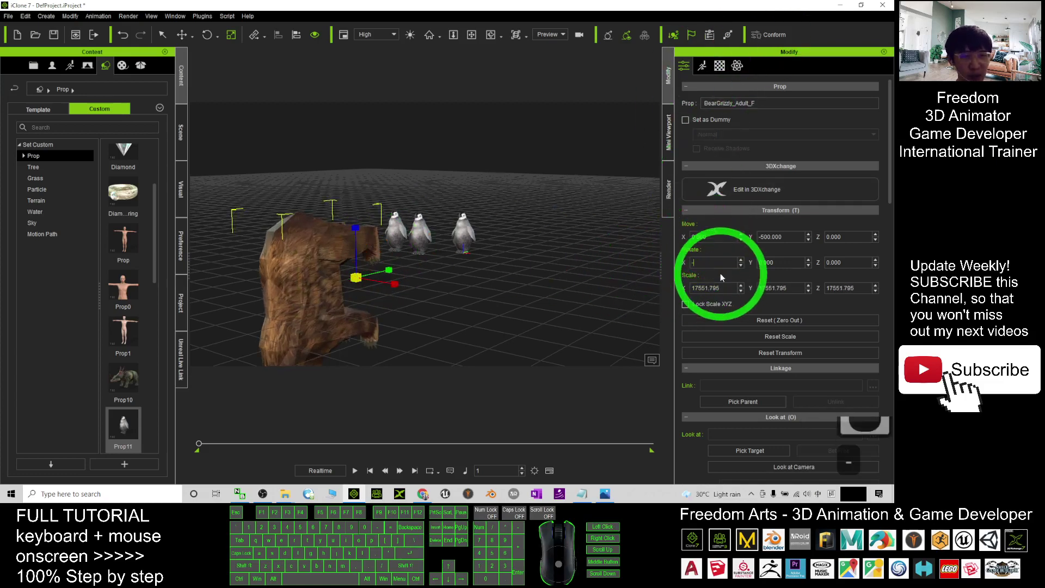
key("Page_Up")
type("-")
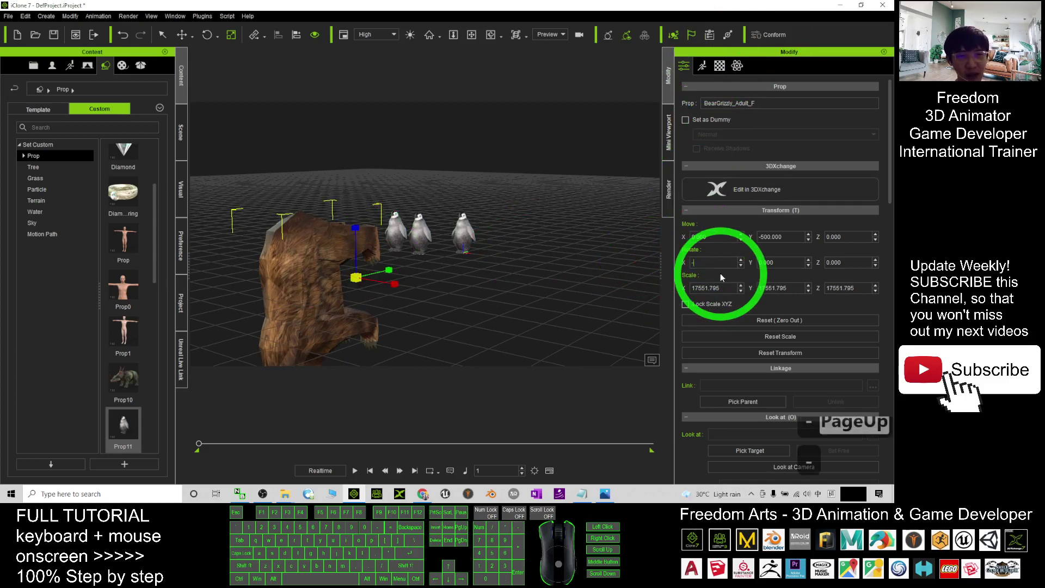
key("Page_Up")
key("Insert")
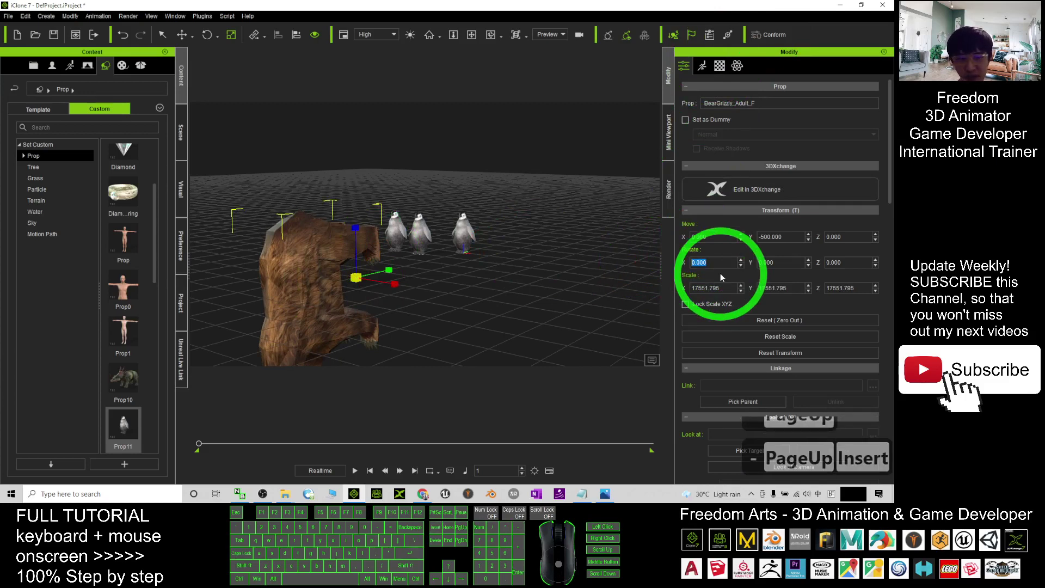
key("Num_Lock")
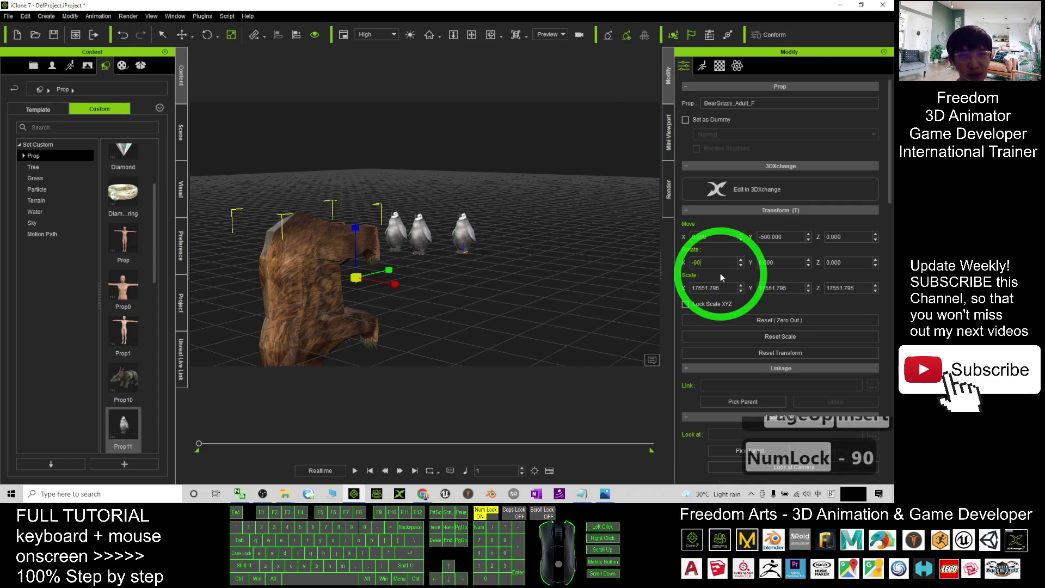
type("-90")
left_click(746, 275)
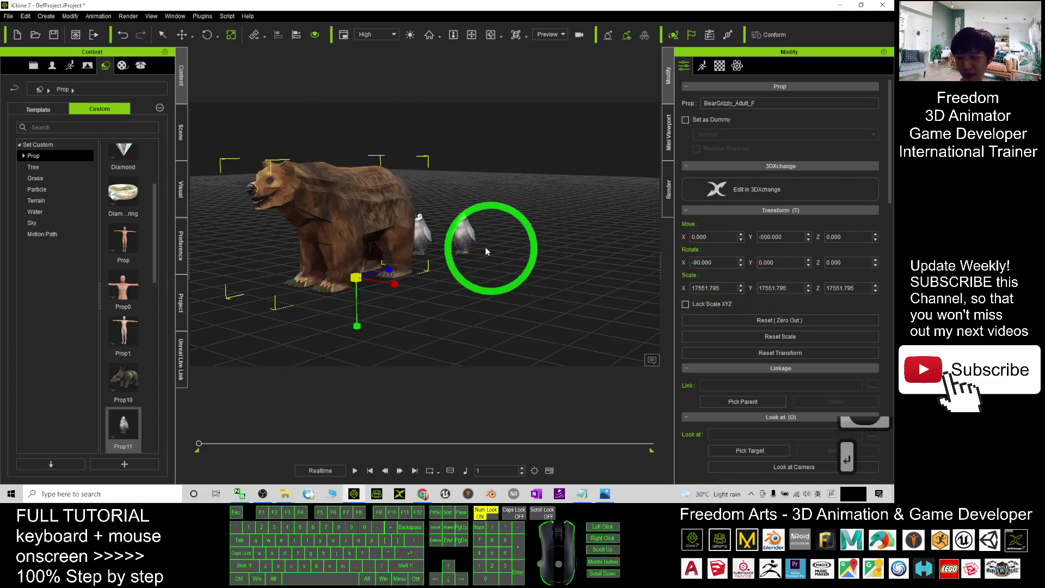
Examine the grizzly bear prop up close from several angles, comparing it with the penguins behind it
scroll(398, 242, "up", 4)
key("x")
key("c")
left_click_drag(348, 237, 483, 210)
double_click(321, 247)
scroll(390, 271, "down", 4)
key("x")
scroll(504, 206, "up", 18)
key("x")
key("c")
left_click_drag(548, 189, 540, 222)
Save the grizzly bear as a new item in the custom prop library
left_click(136, 430)
left_click(125, 464)
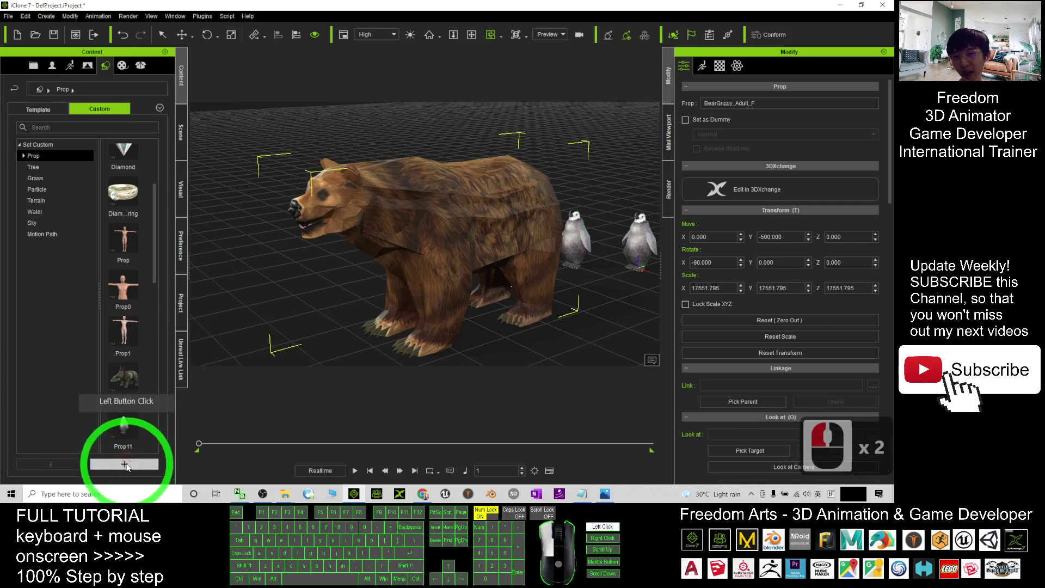
scroll(547, 265, "down", 9)
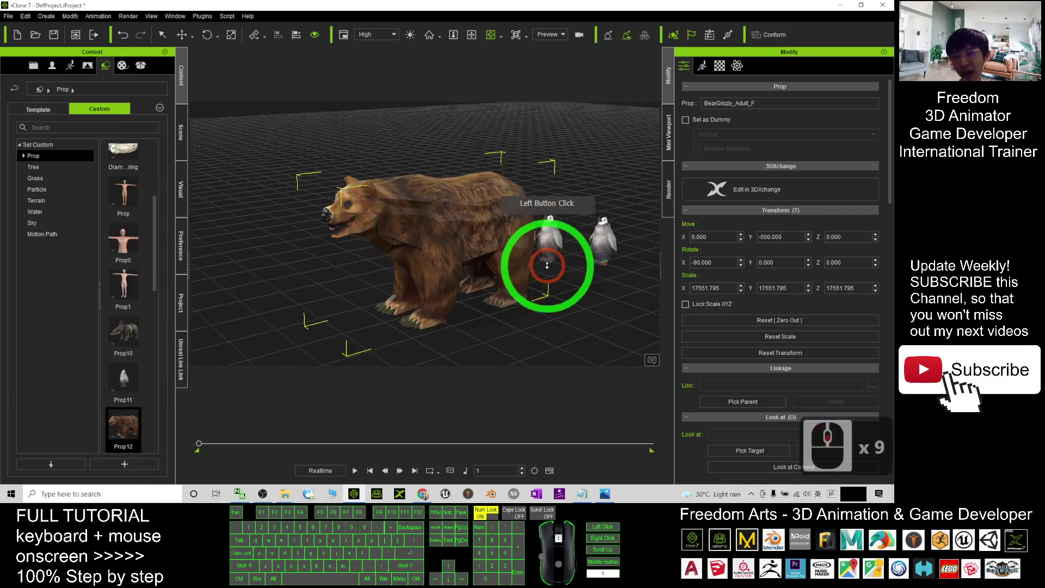
scroll(547, 265, "down", 13)
Place a second grizzly bear from the custom prop library into the scene at about X -1100, Y -700
left_click_drag(133, 431, 322, 240)
left_click_drag(280, 277, 481, 218)
scroll(414, 206, "up", 8)
scroll(415, 204, "up", 20)
left_click_drag(382, 199, 333, 240)
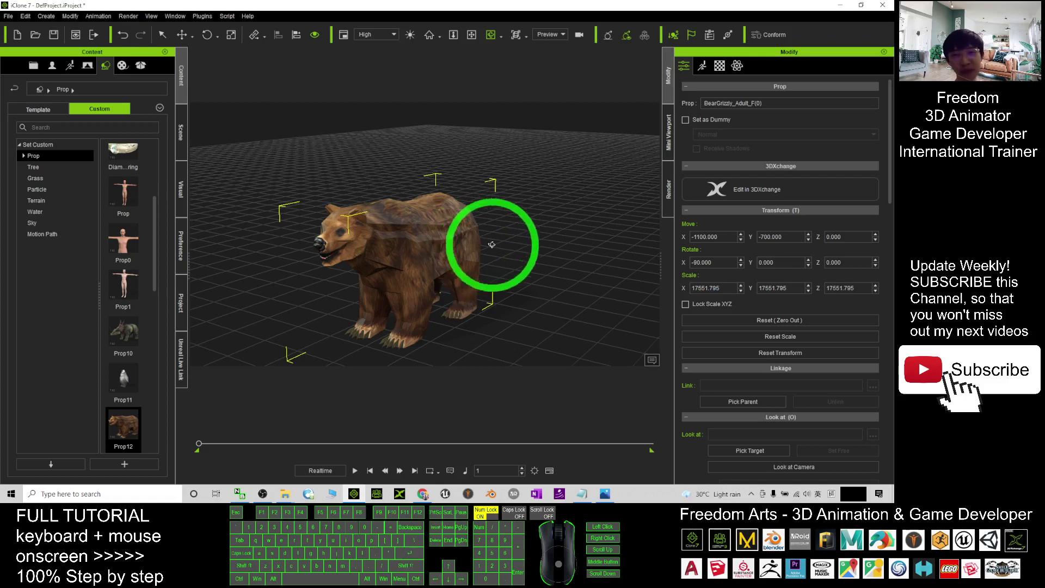
Switch to Notes.txt in Notepad and review the tutorial links for rigging, animating and creating talking animals, then return to iClone 7
left_click(581, 494)
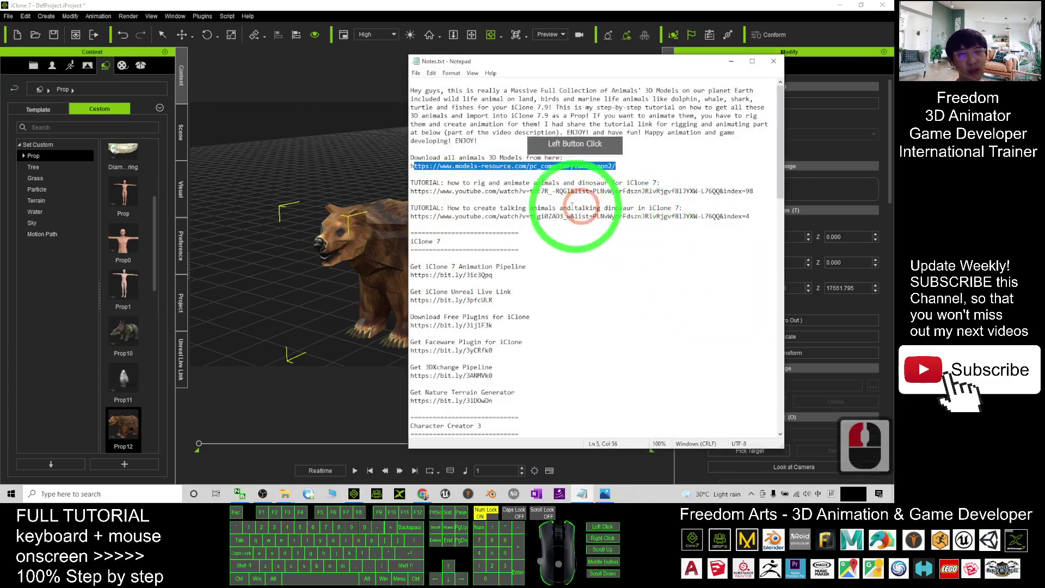
left_click(433, 186)
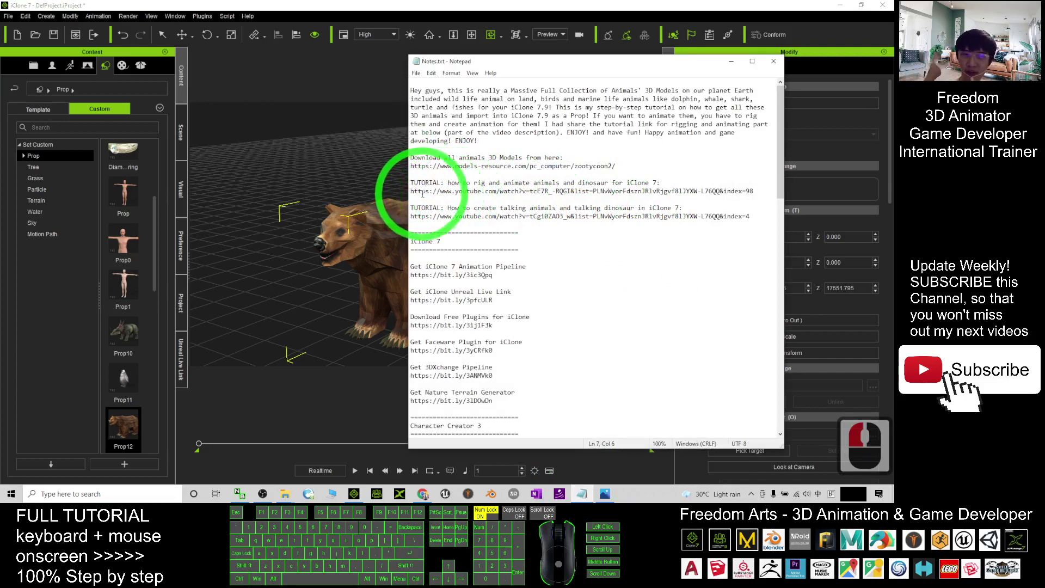
left_click_drag(410, 191, 757, 191)
double_click(457, 182)
left_click_drag(456, 183, 659, 186)
left_click_drag(514, 193, 478, 206)
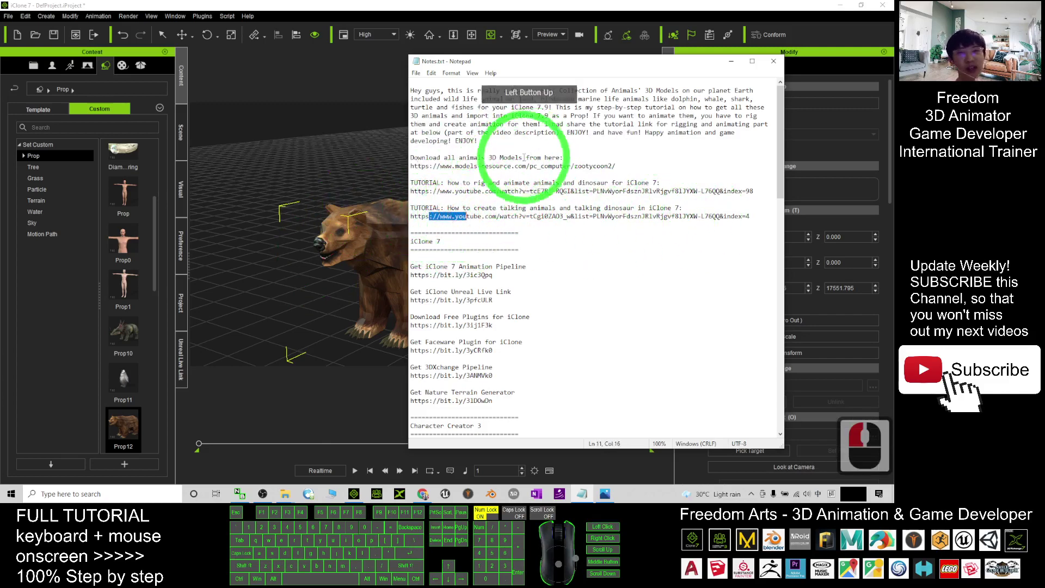
left_click(479, 10)
Inspect the placed animal props in the iClone scene from different angles and distances
left_click(489, 236)
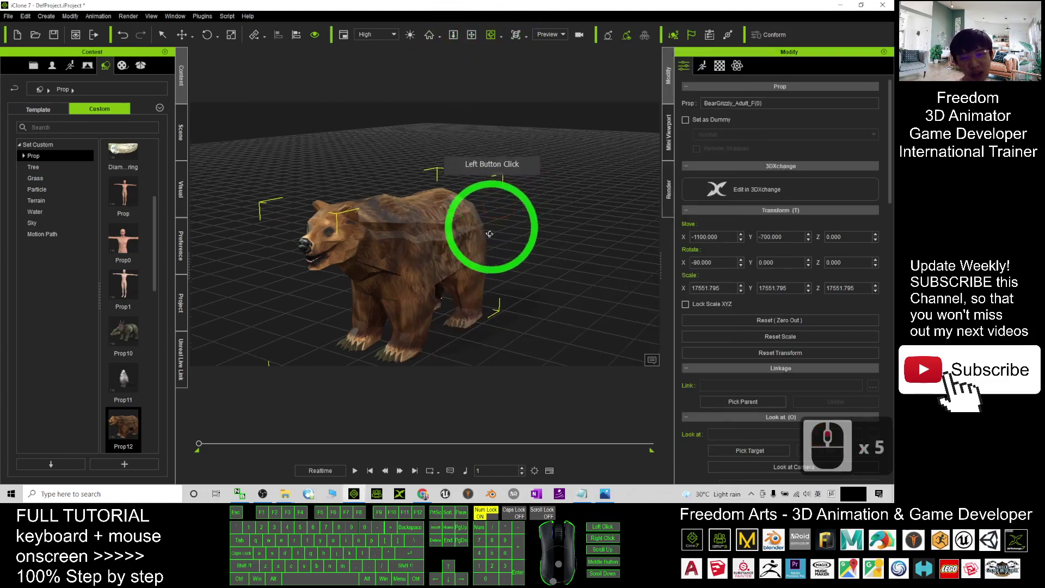
key("x")
mouse_move(462, 255)
left_mouse_down()
mouse_move(455, 234)
mouse_move(851, 206)
mouse_move(753, 203)
mouse_move(481, 250)
left_mouse_up()
key("c")
key("x")
left_click(501, 237)
left_click_drag(420, 222, 177, 351)
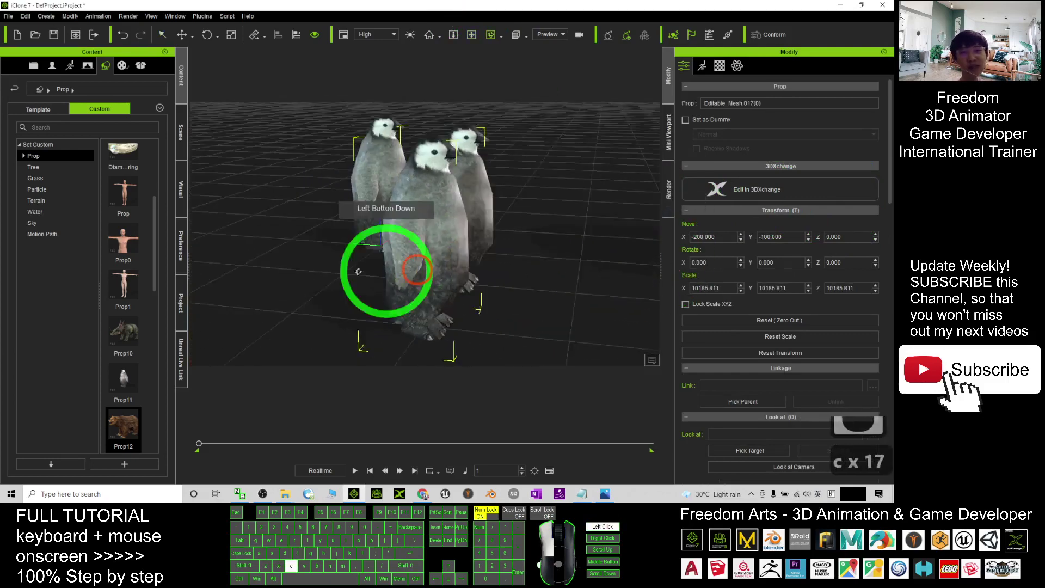
scroll(406, 261, "down", 20)
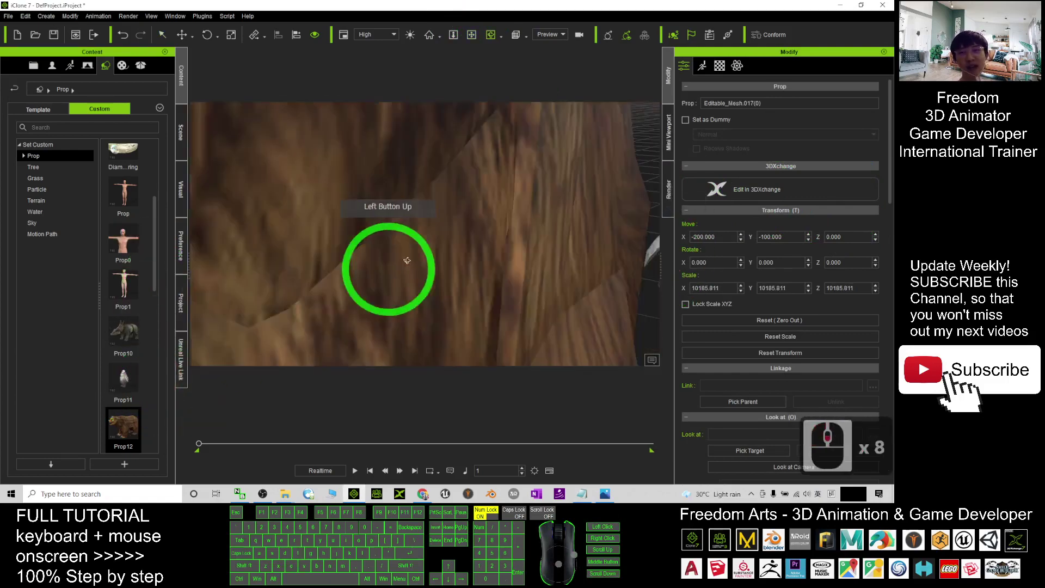
key("x")
left_click_drag(476, 269, 612, 457)
Switch to Chrome and look through the animal and expansion sections of the Zoo Tycoon 2 page on The Models Resource
left_click(424, 494)
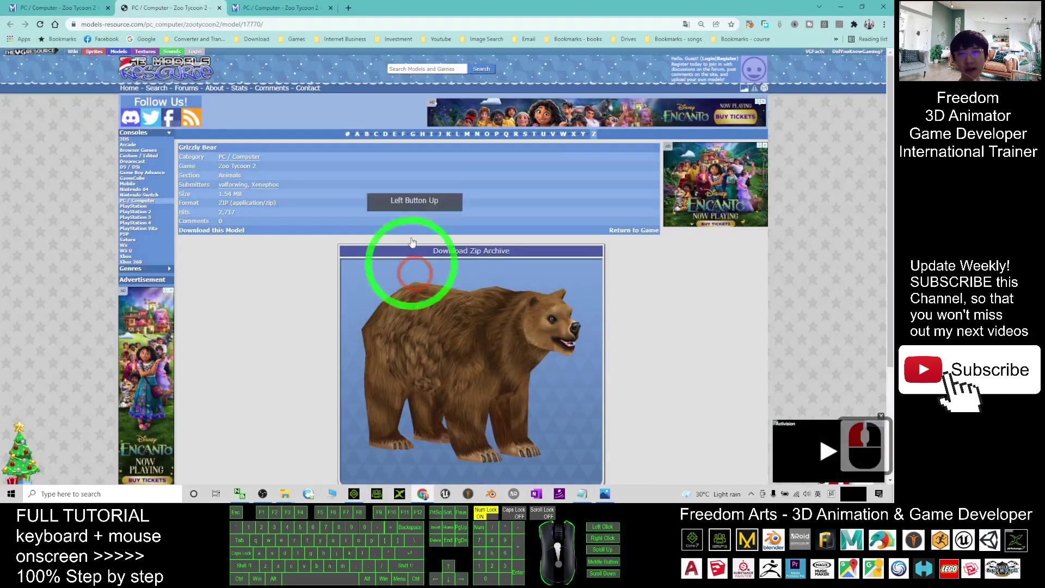
left_click(87, 8)
scroll(478, 228, "up", 18)
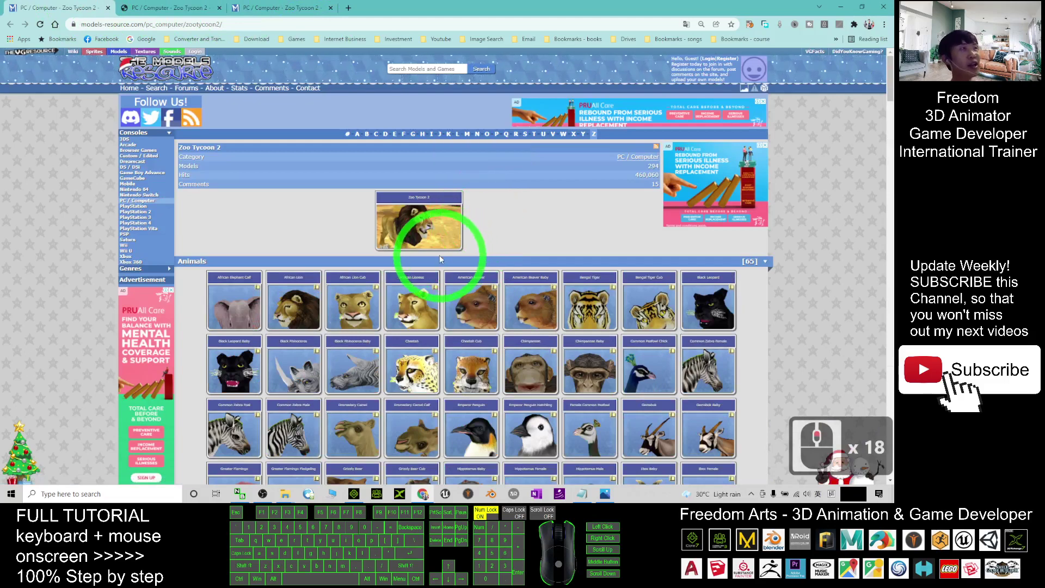
scroll(439, 265, "down", 8)
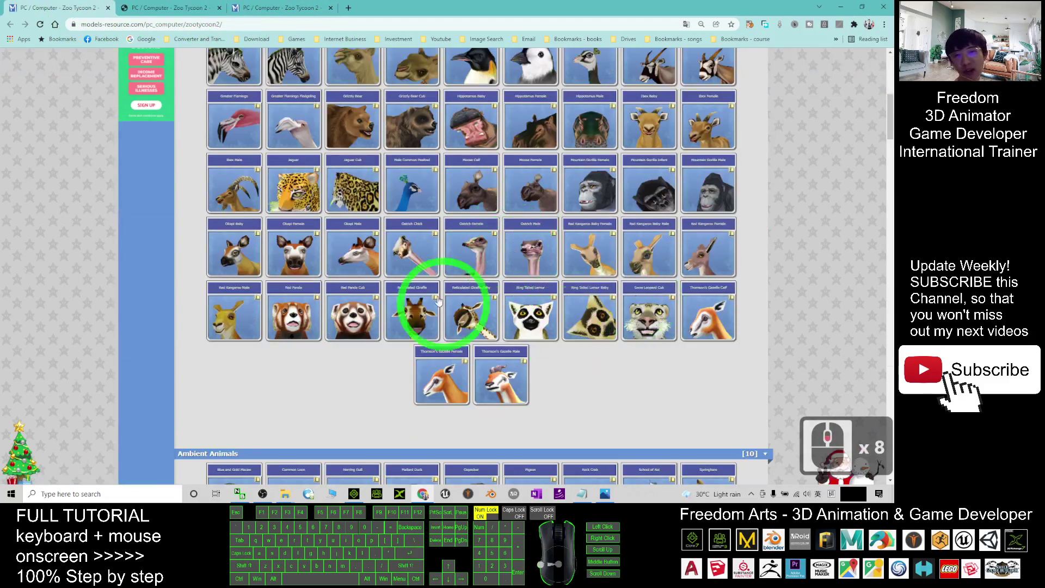
scroll(436, 290, "down", 12)
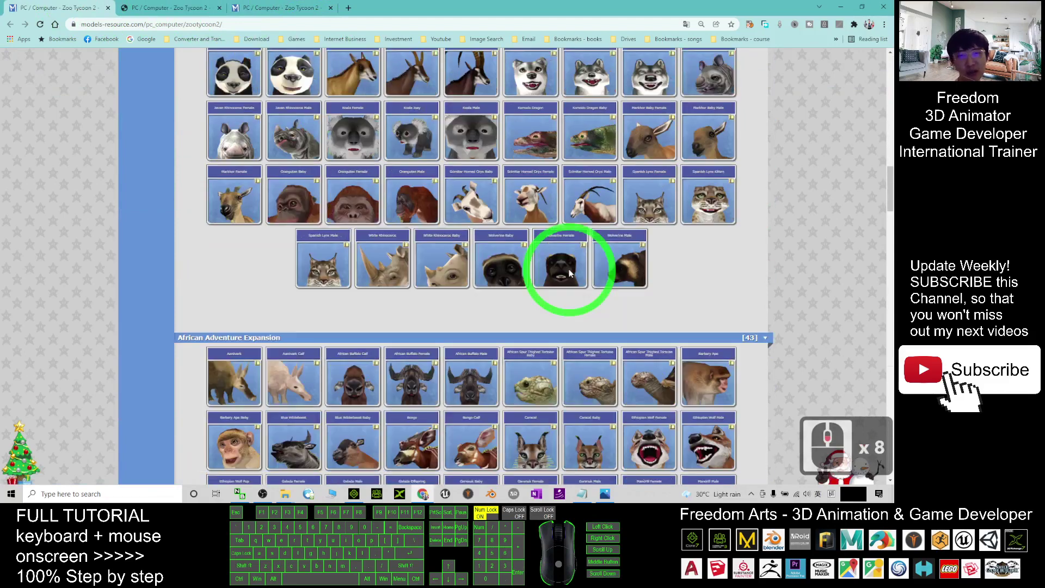
scroll(570, 273, "down", 10)
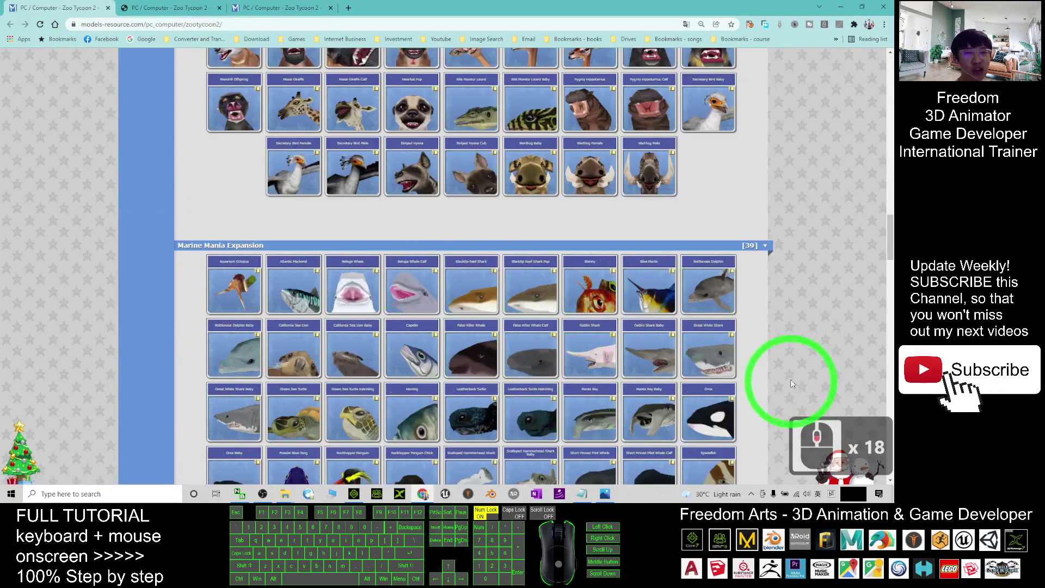
scroll(625, 315, "down", 6)
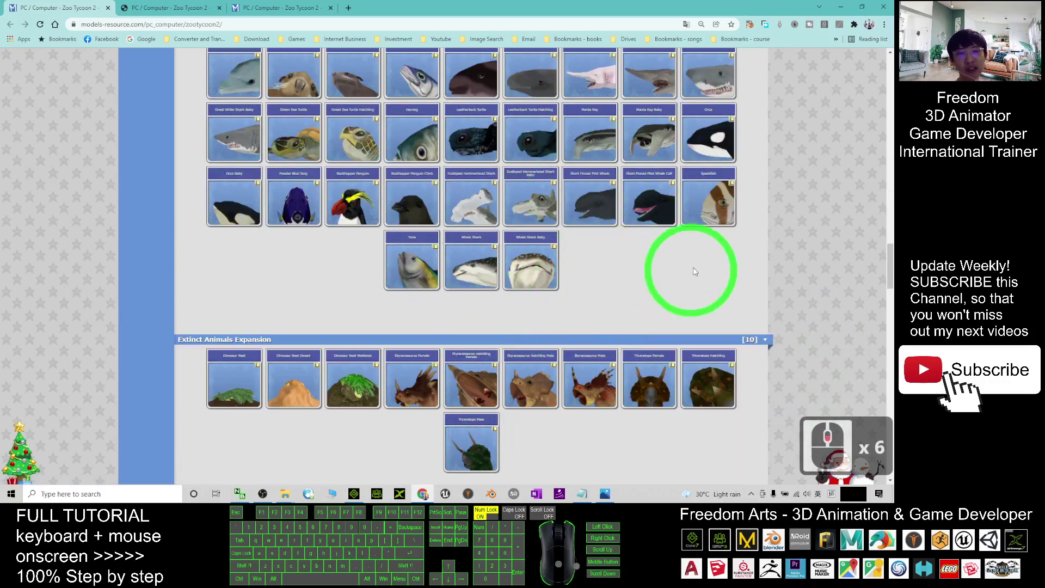
scroll(697, 270, "up", 6)
scroll(689, 272, "up", 14)
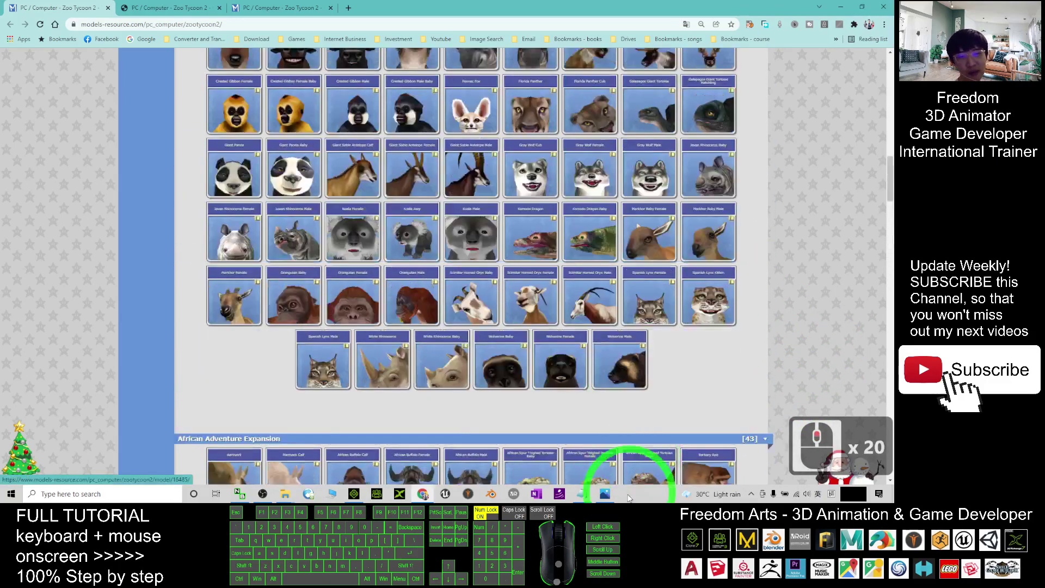
View the cover.jpg collection image in Photos, then return to Chrome and look over the Zoo Tycoon 2 animal models again
left_click(606, 494)
left_click(597, 277)
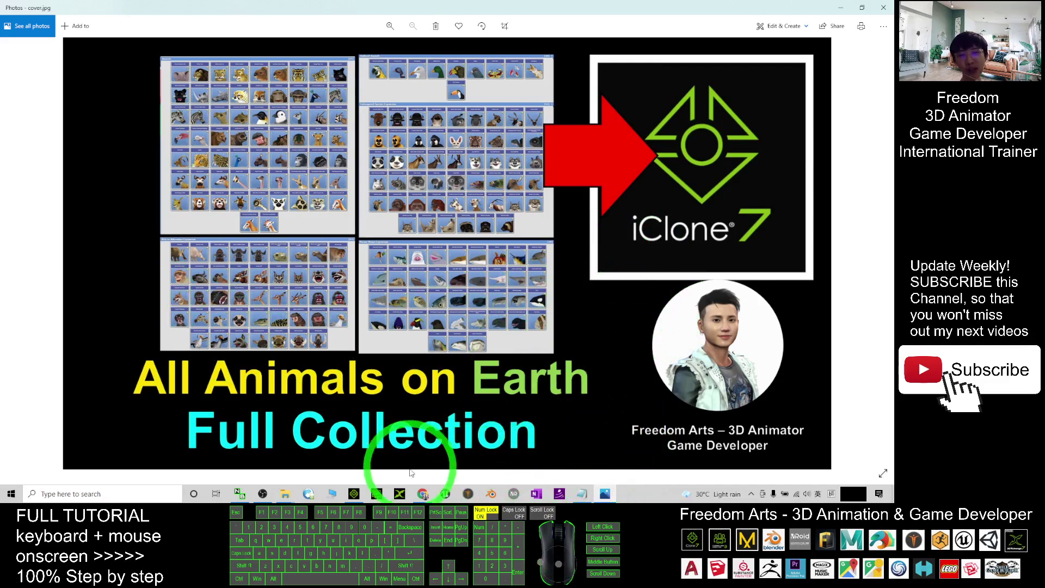
left_click(425, 495)
scroll(502, 351, "down", 7)
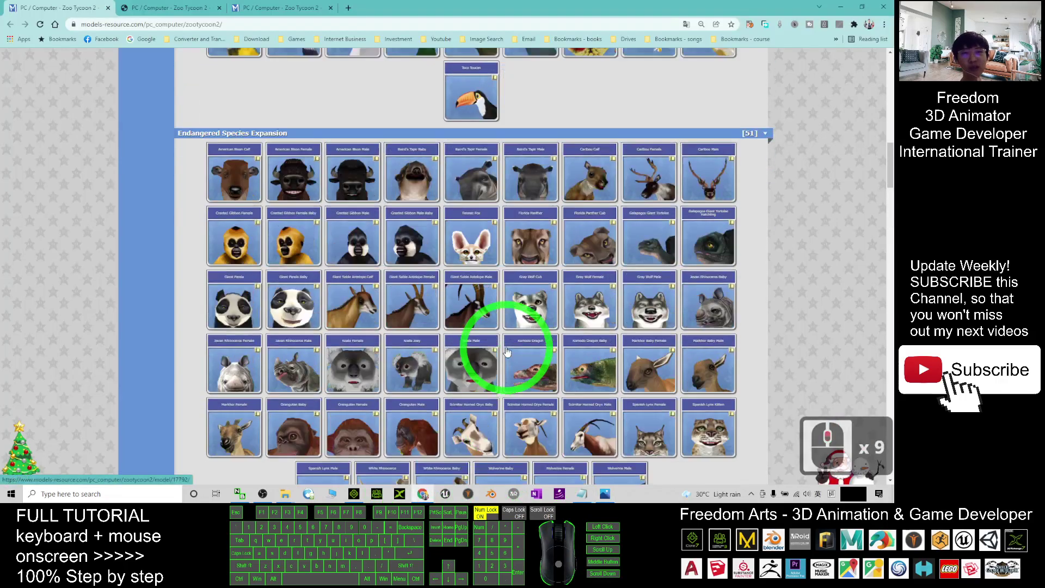
scroll(508, 350, "up", 18)
scroll(507, 353, "up", 3)
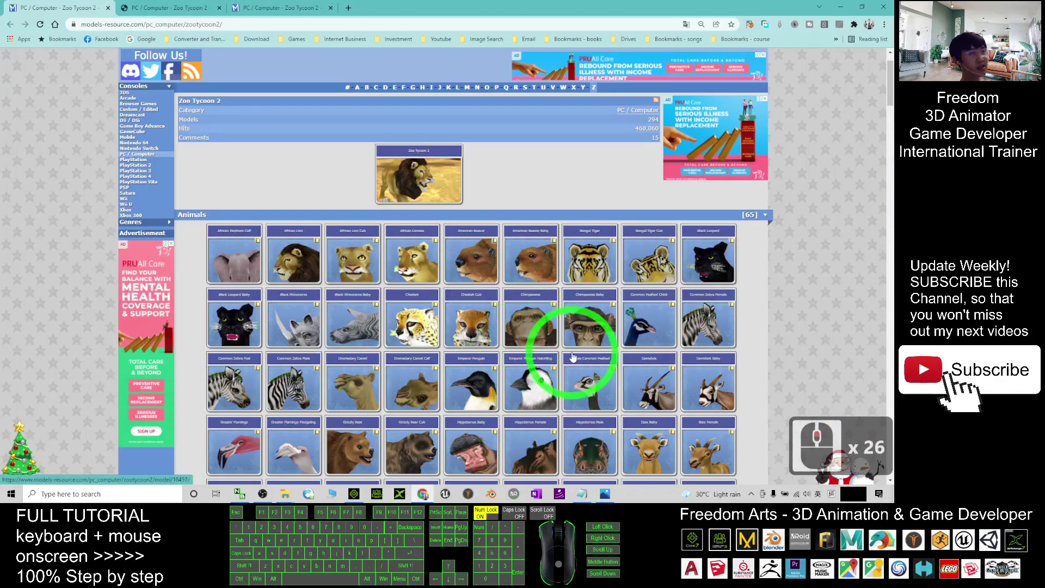
scroll(573, 357, "down", 20)
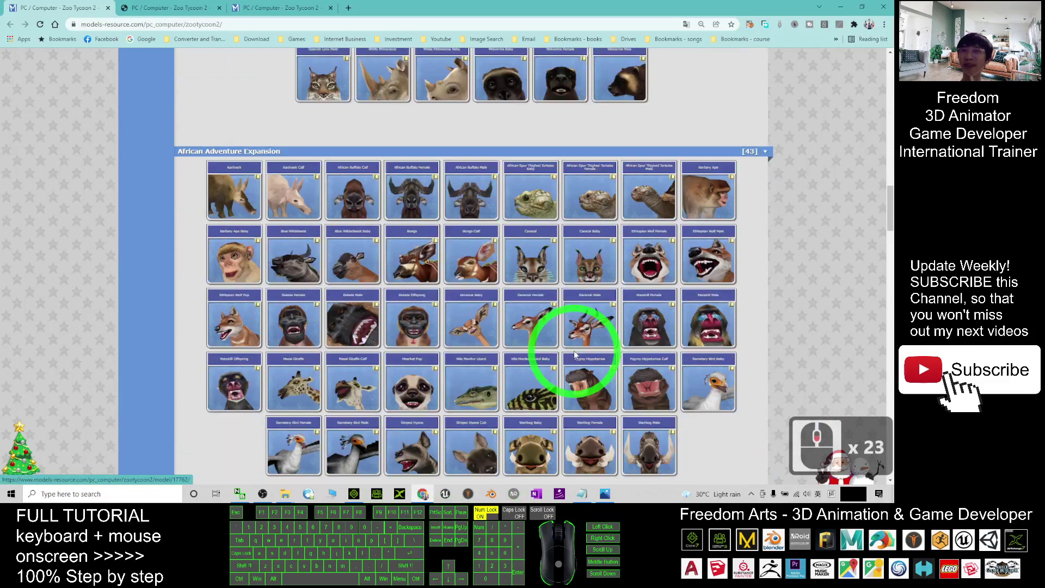